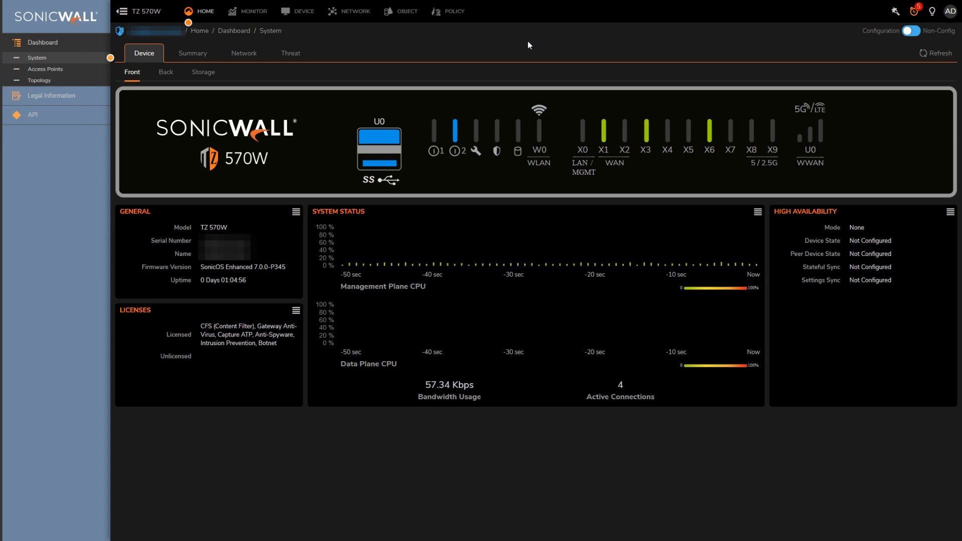
Open the firewall's access rules policy and filter the list to show only custom rules.
{"action": "left_click", "coordinate": [452, 11]}
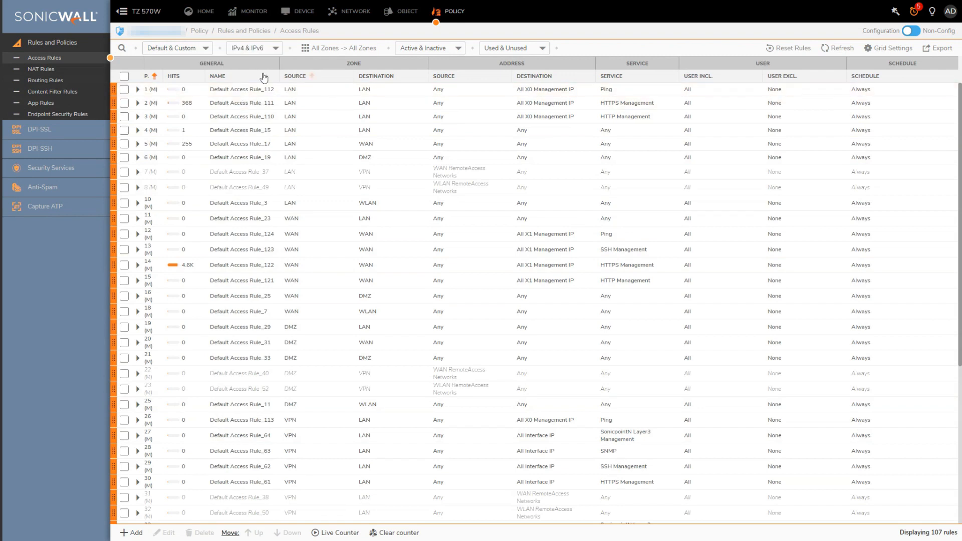
{"action": "left_click", "coordinate": [207, 48]}
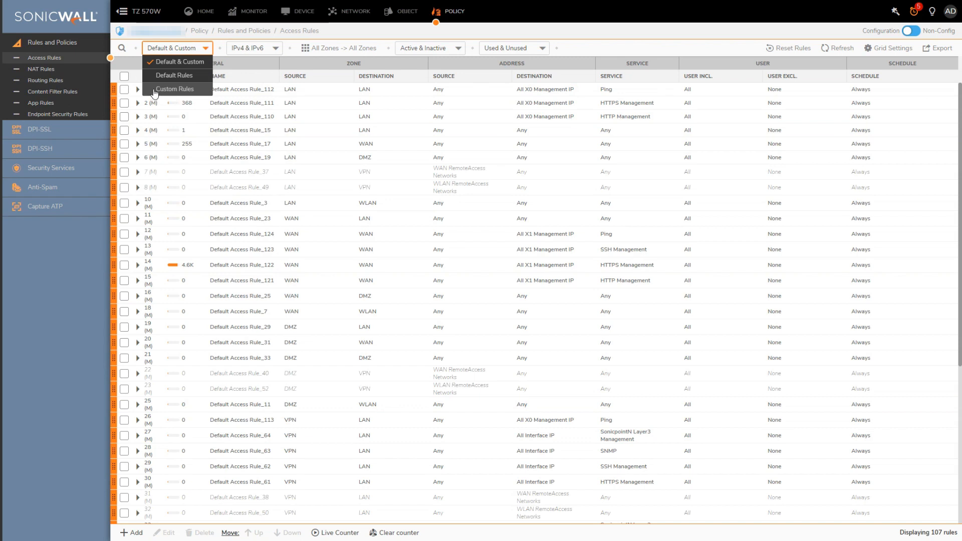
{"action": "left_click", "coordinate": [155, 91]}
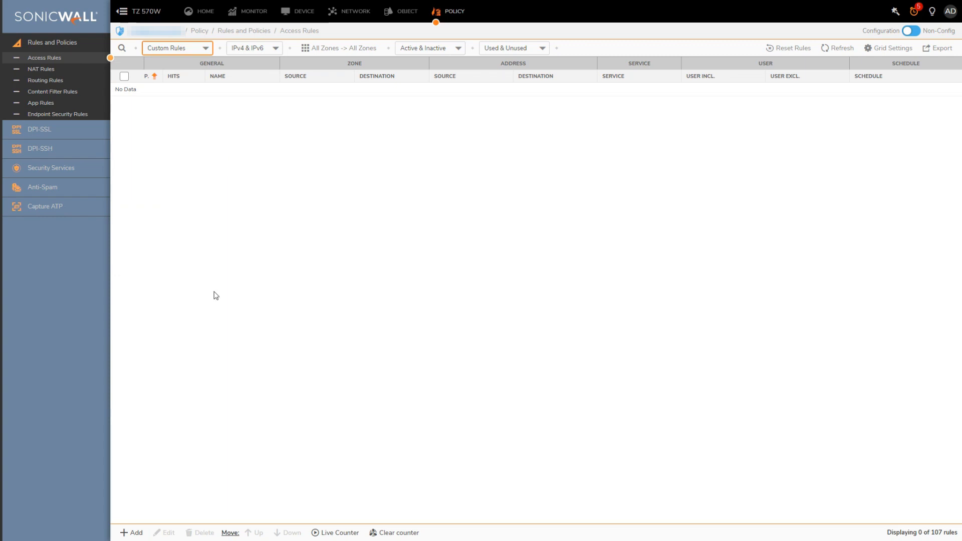
{"action": "left_click", "coordinate": [132, 532]}
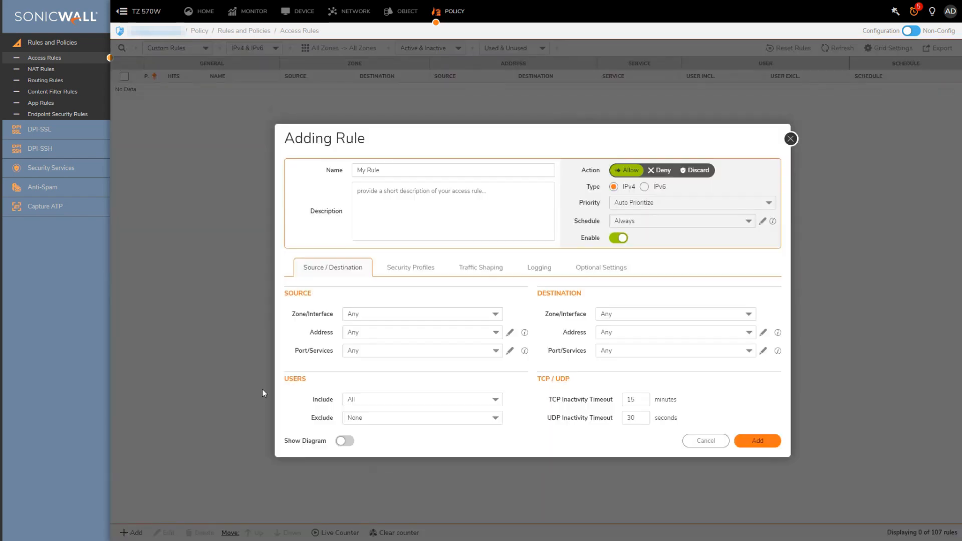
{"action": "left_click", "coordinate": [415, 171]}
{"action": "left_click_drag", "start_coordinate": [415, 172], "coordinate": [284, 170]}
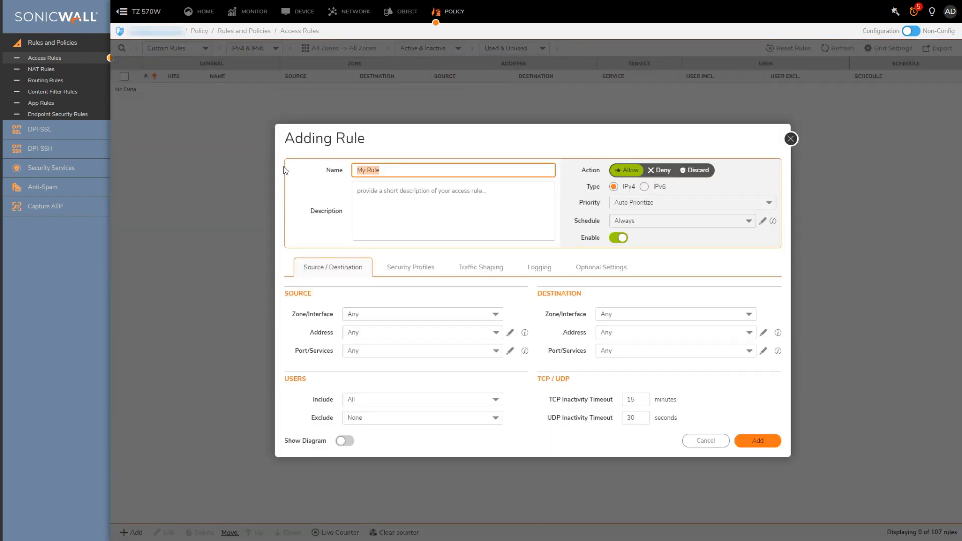
{"action": "type", "text": "LAN to "}
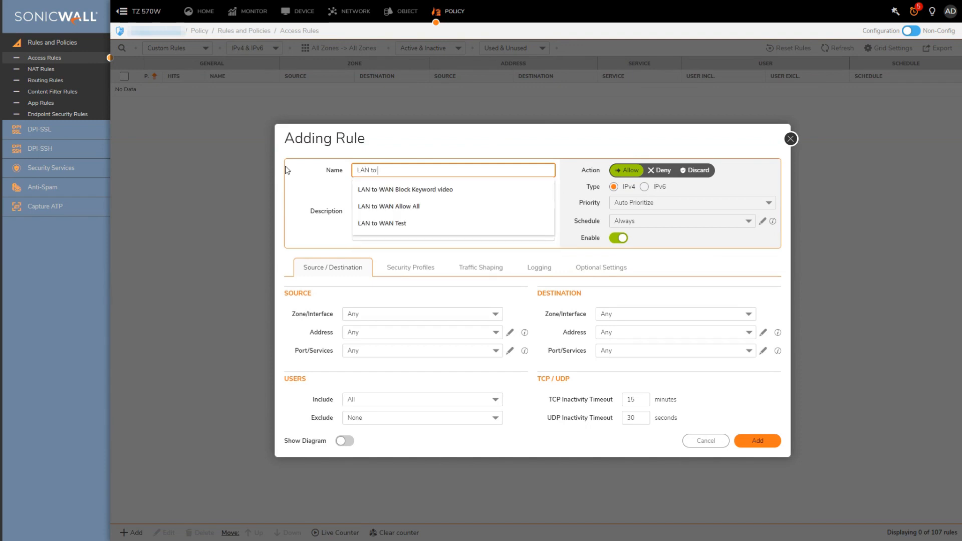
{"action": "type", "text": "WAN"}
{"action": "left_click", "coordinate": [299, 174]}
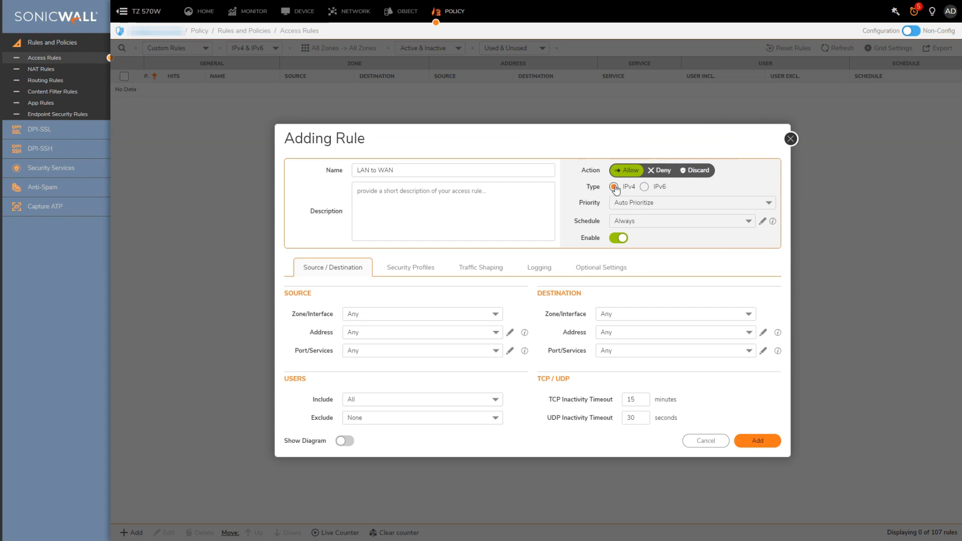
{"action": "left_click", "coordinate": [769, 204]}
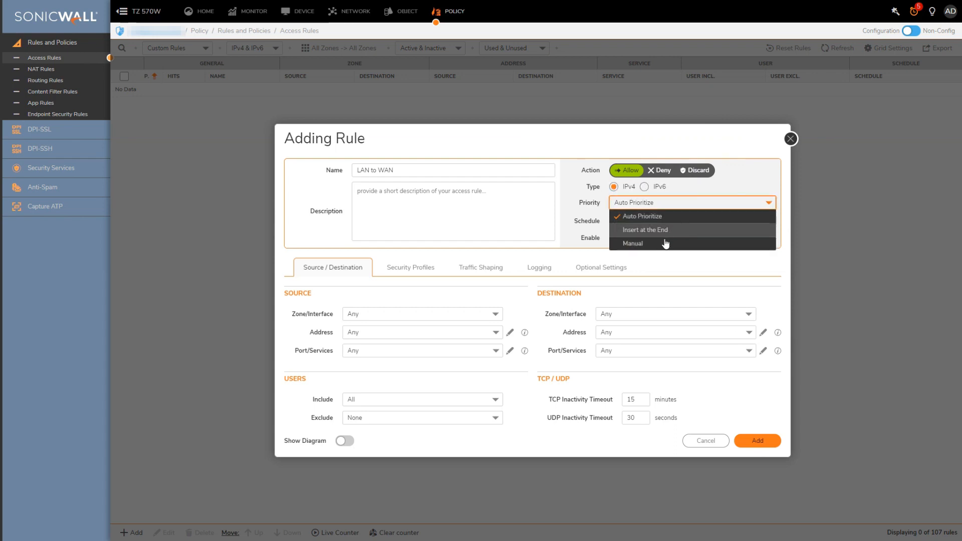
{"action": "left_click", "coordinate": [679, 245]}
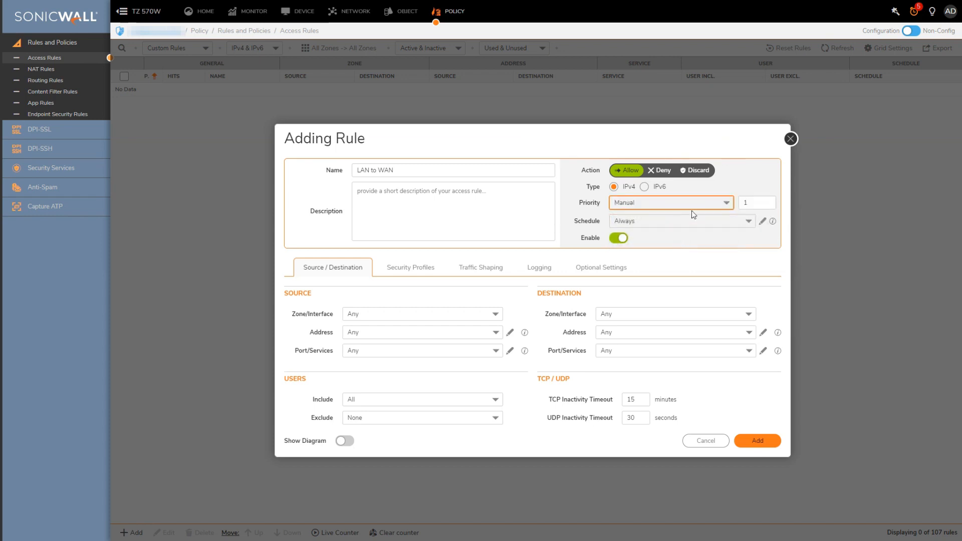
{"action": "left_click", "coordinate": [724, 200]}
{"action": "left_click", "coordinate": [749, 202]}
{"action": "left_click", "coordinate": [702, 243]}
{"action": "left_click", "coordinate": [686, 222]}
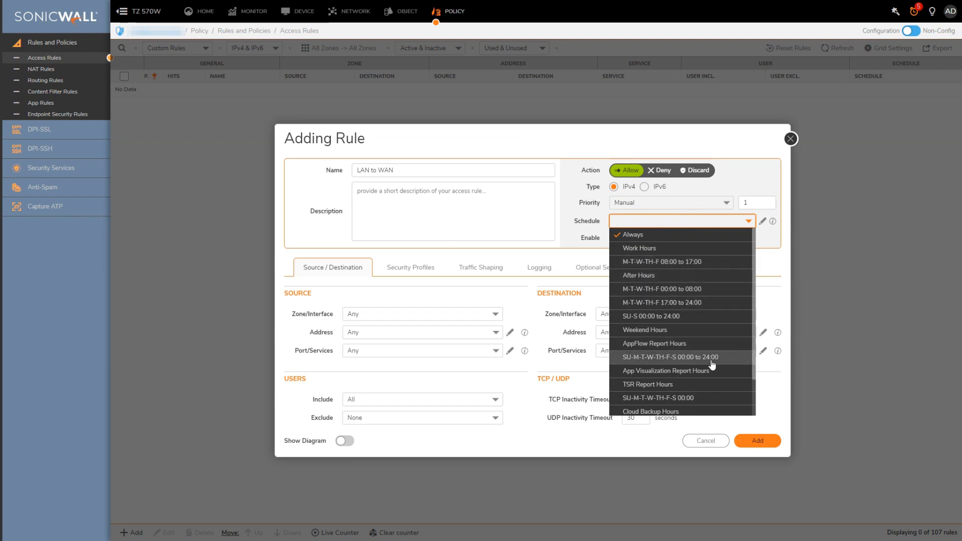
{"action": "scroll", "coordinate": [713, 364], "scroll_direction": "down", "scroll_amount": 1}
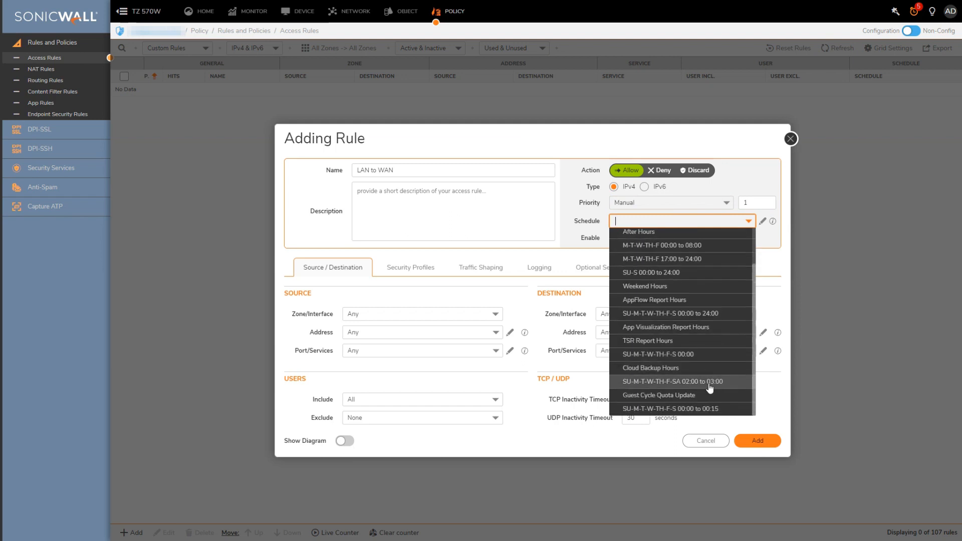
{"action": "scroll", "coordinate": [710, 387], "scroll_direction": "up", "scroll_amount": 1}
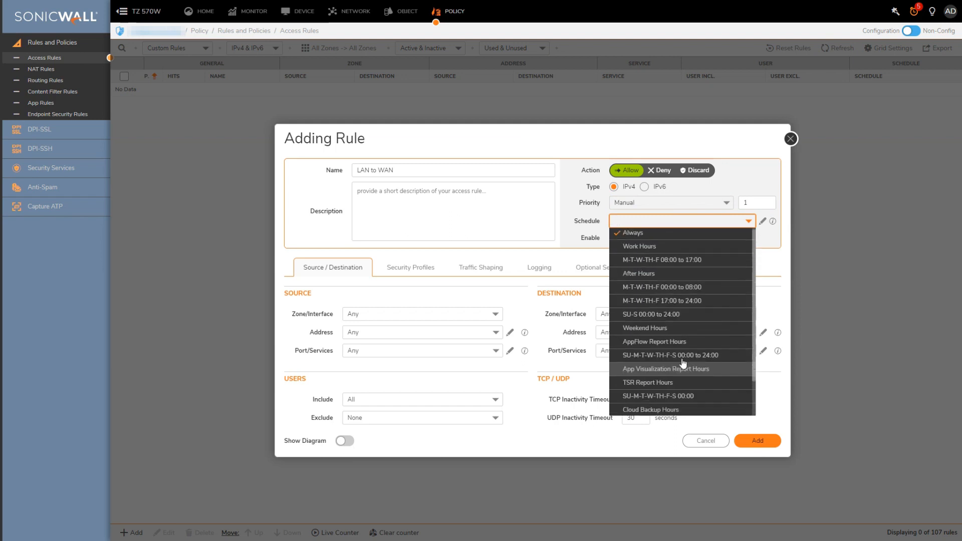
{"action": "left_click", "coordinate": [406, 165]}
{"action": "key", "text": "ctrl+a"}
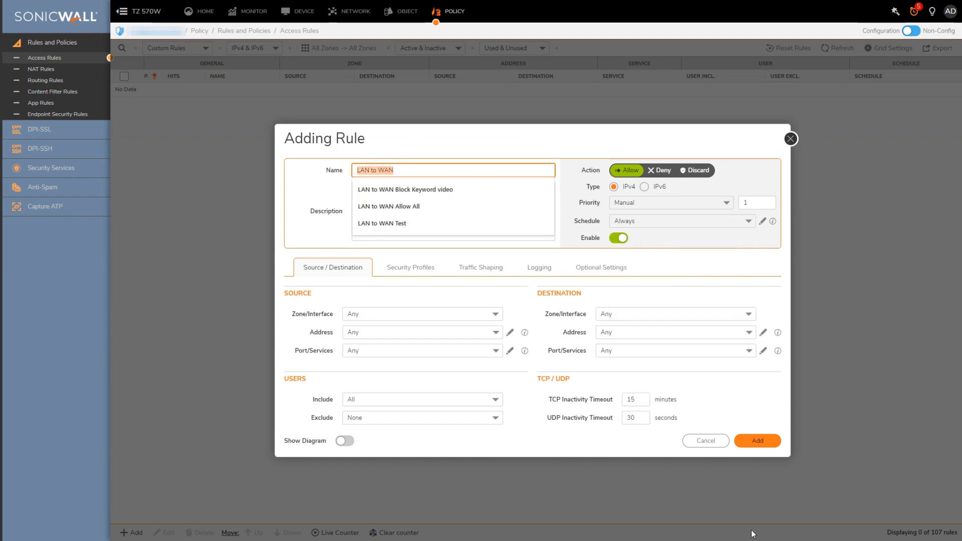
{"action": "left_click", "coordinate": [705, 442]}
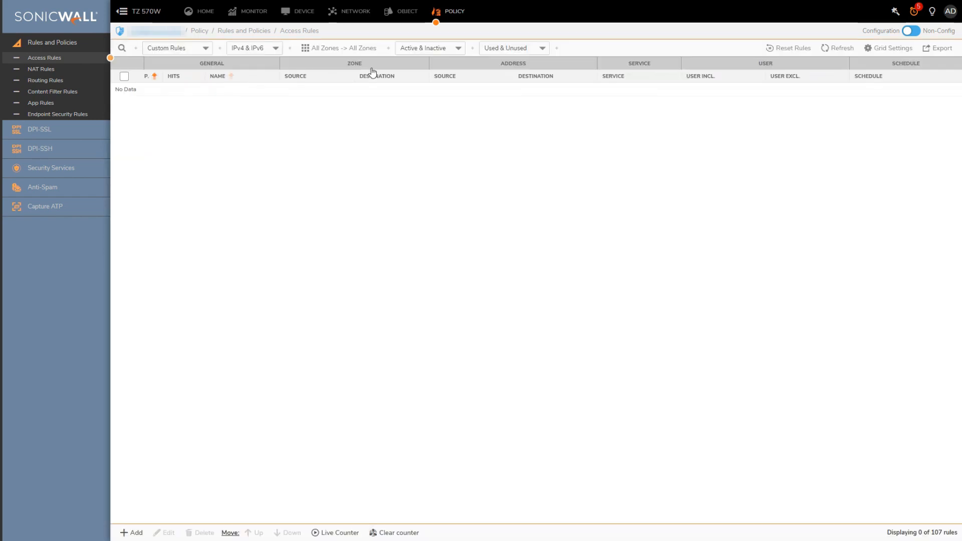
Review the schedules defined under the match objects, and return to the access rules.
{"action": "left_click", "coordinate": [407, 13]}
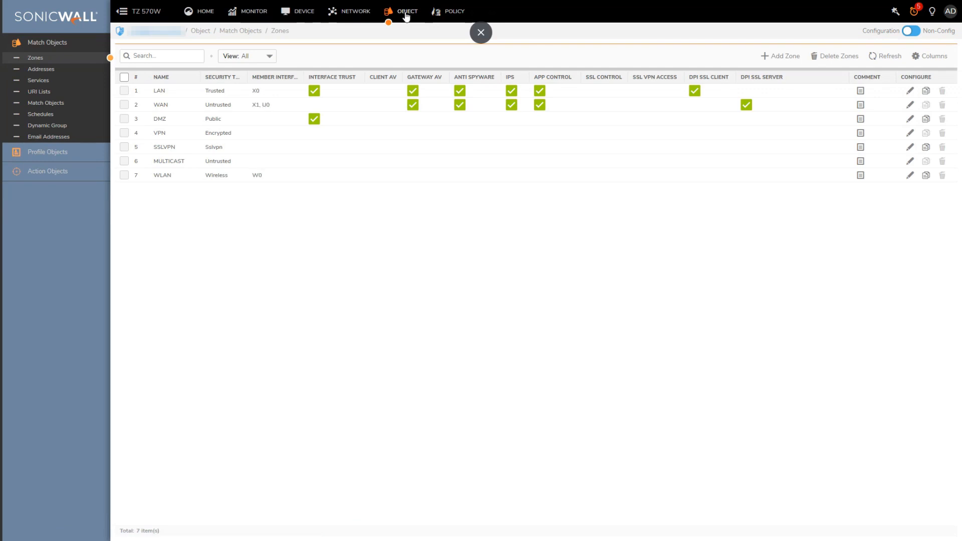
{"action": "left_click", "coordinate": [42, 116]}
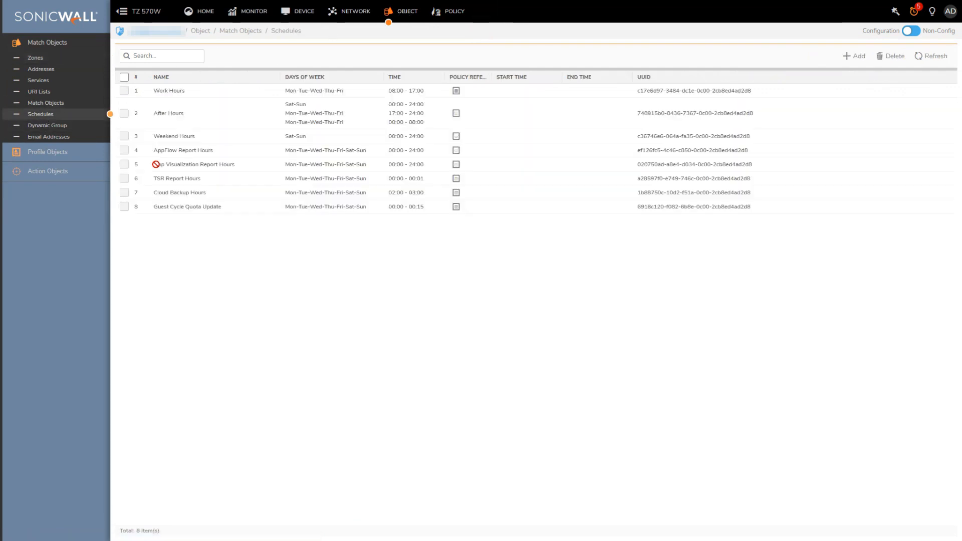
{"action": "left_click", "coordinate": [450, 11]}
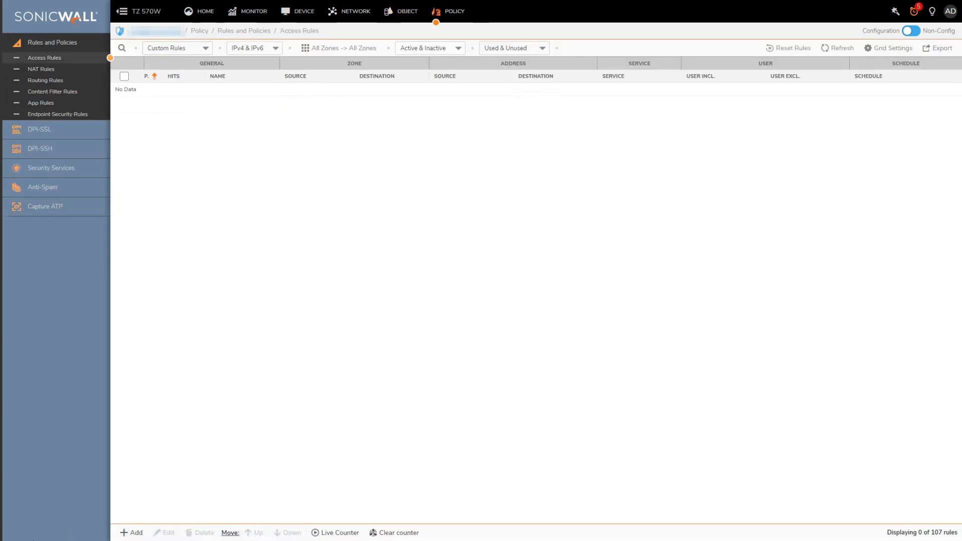
Start a new access rule named "LAN to WAN" and set its priority to Manual.
{"action": "left_click", "coordinate": [132, 533]}
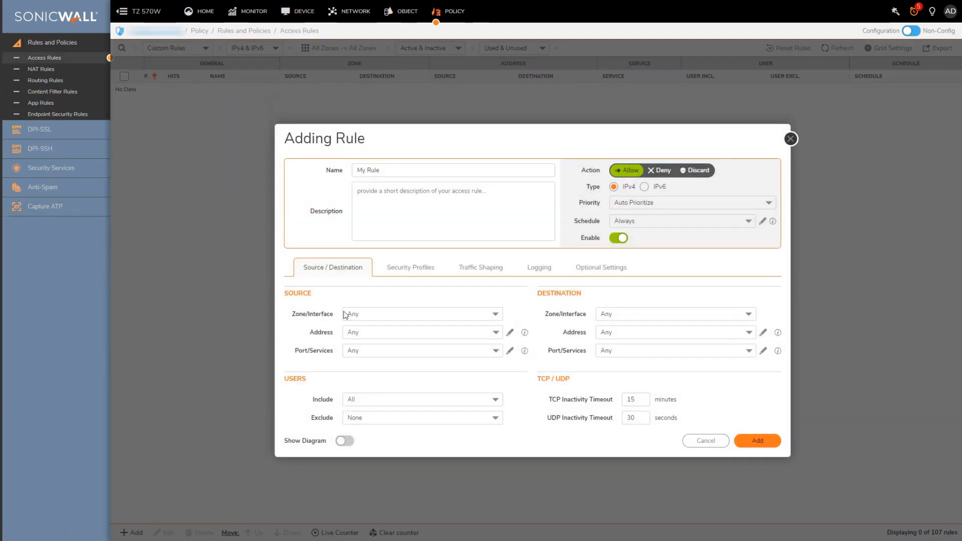
{"action": "left_click", "coordinate": [464, 171]}
{"action": "type", "text": "LAN to WAN"}
{"action": "left_click", "coordinate": [709, 203]}
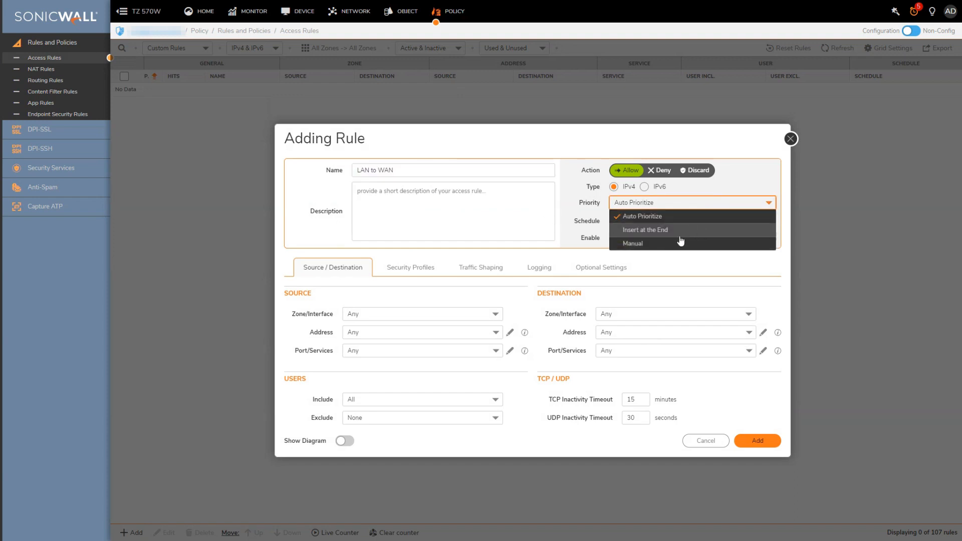
{"action": "left_click", "coordinate": [663, 244]}
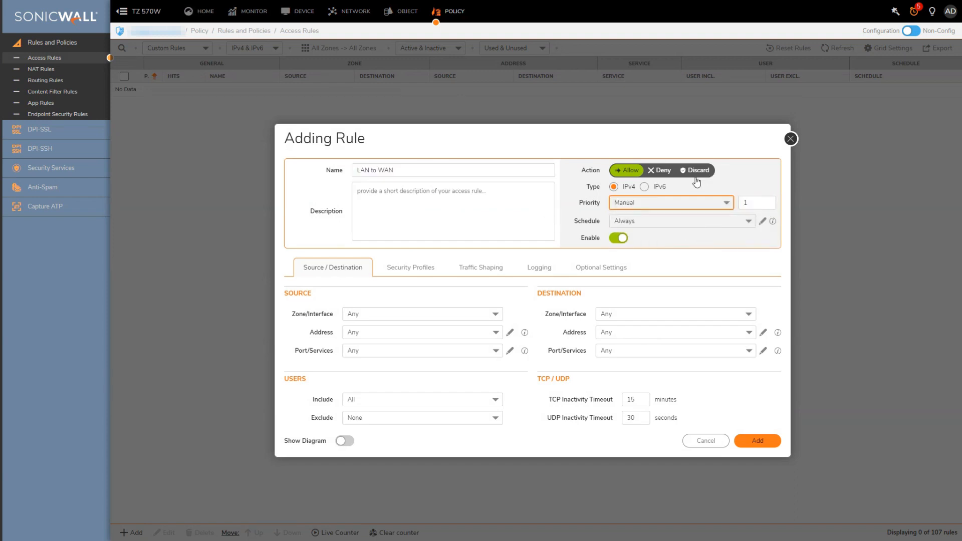
Set the rule's source zone to LAN and its source address to X0 Subnet.
{"action": "left_click", "coordinate": [467, 314]}
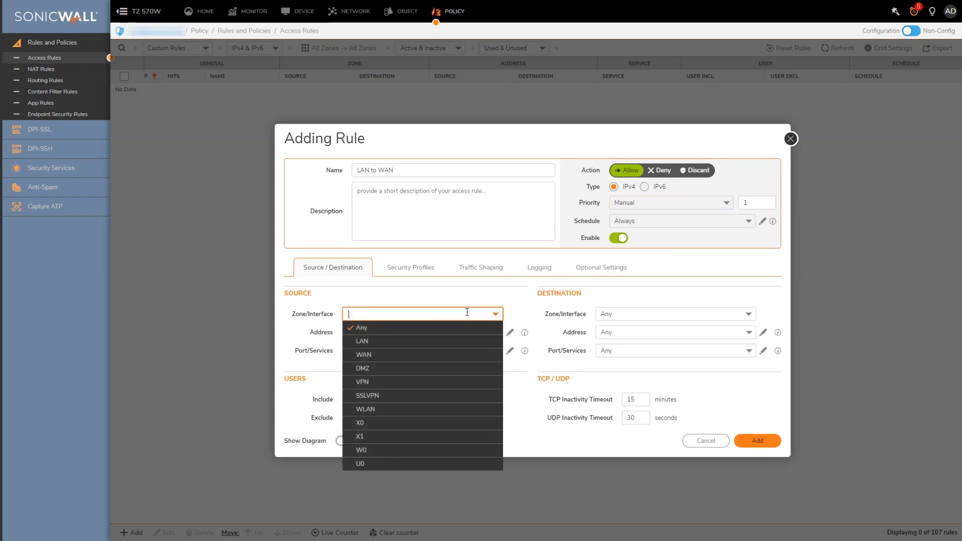
{"action": "left_click", "coordinate": [427, 341]}
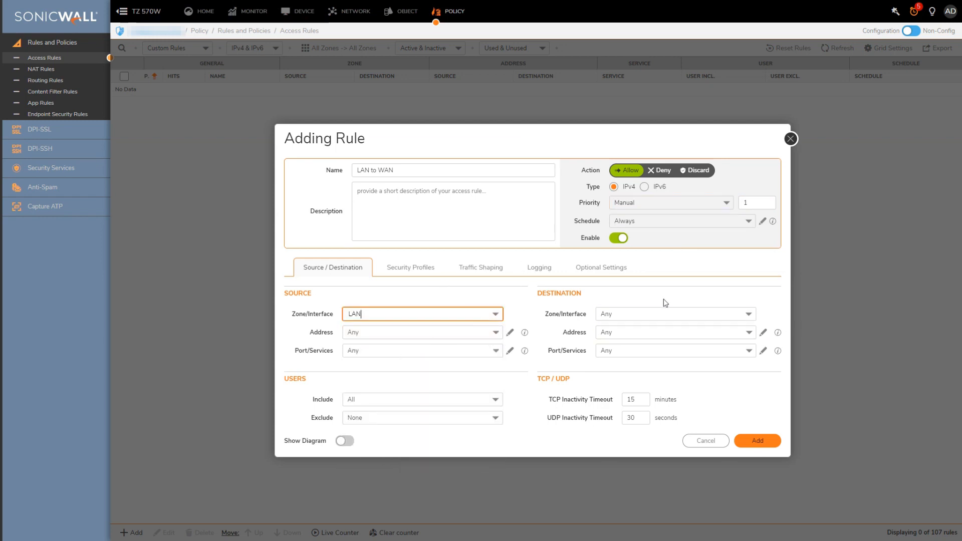
{"action": "left_click", "coordinate": [670, 311]}
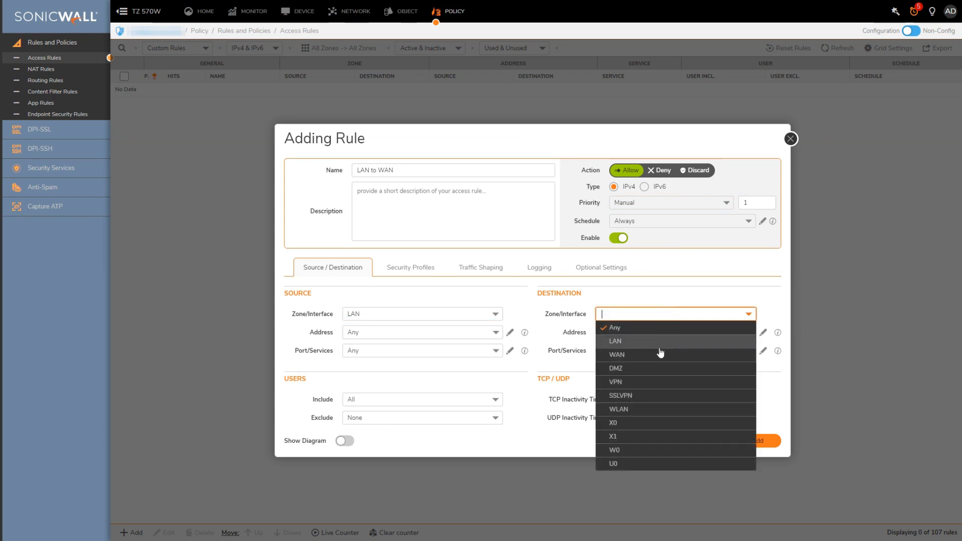
{"action": "left_click", "coordinate": [428, 318]}
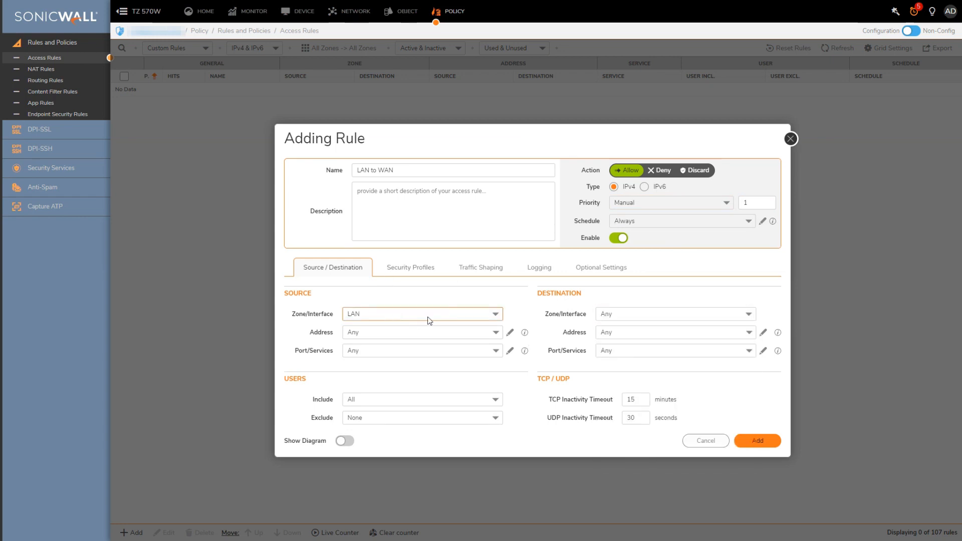
{"action": "left_click", "coordinate": [495, 332]}
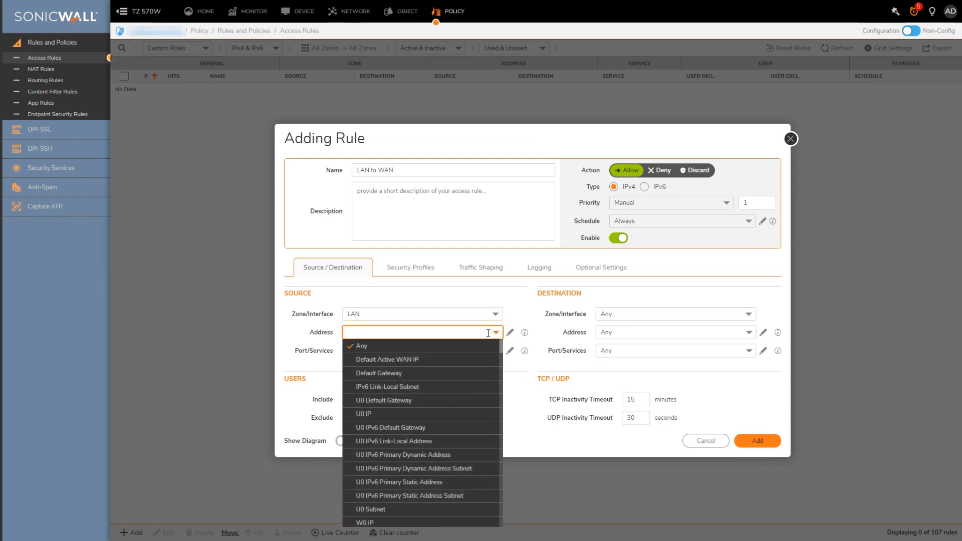
{"action": "type", "text": "x0"}
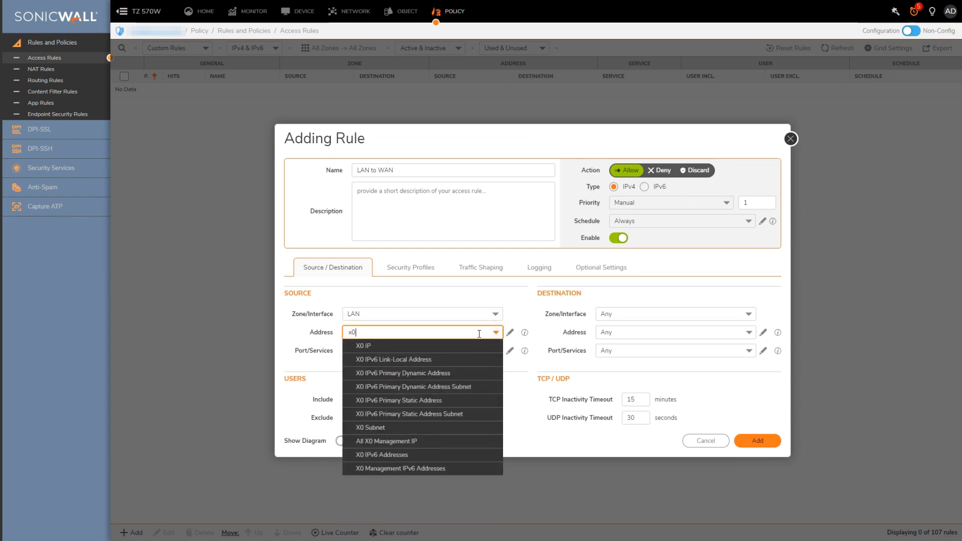
{"action": "left_click", "coordinate": [378, 428]}
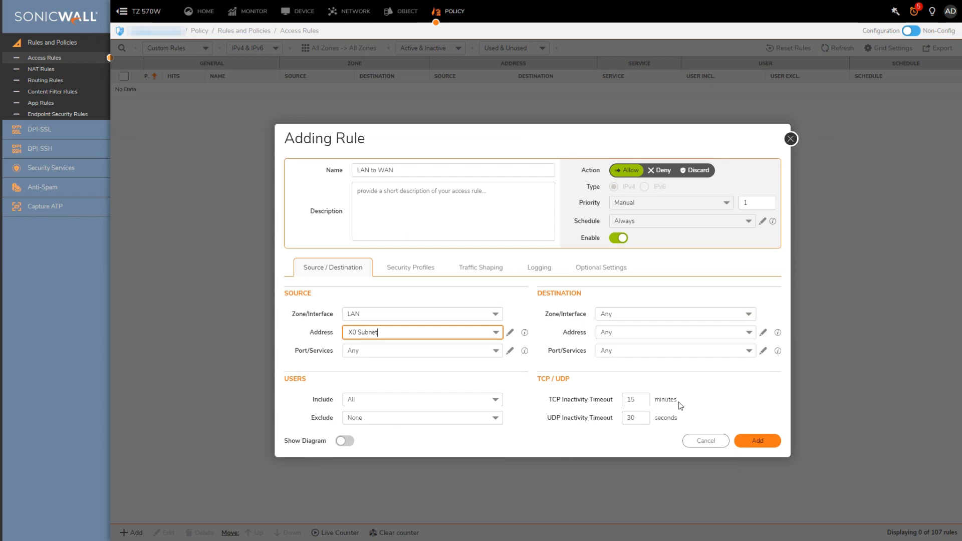
Set the rule's destination zone to WAN and check which user groups can be included.
{"action": "left_click", "coordinate": [664, 314]}
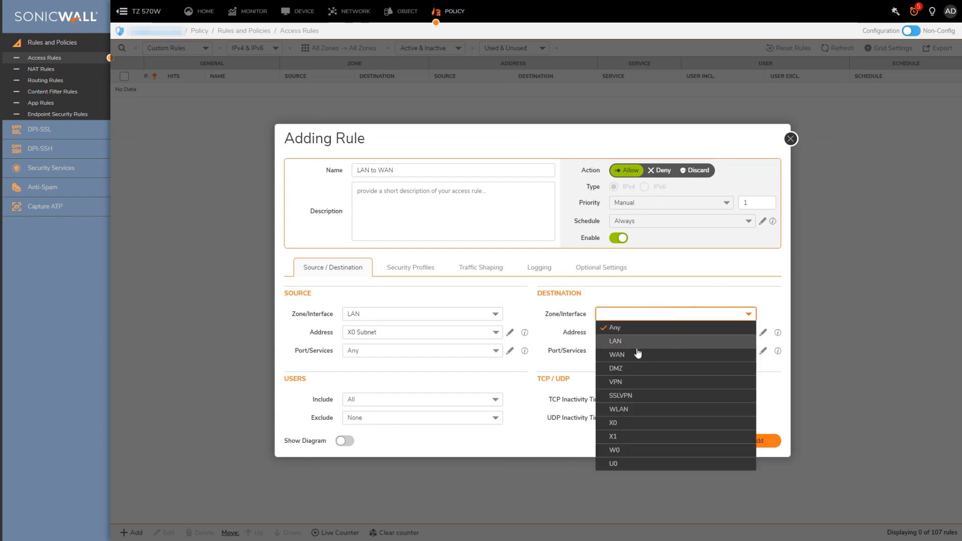
{"action": "left_click", "coordinate": [638, 354]}
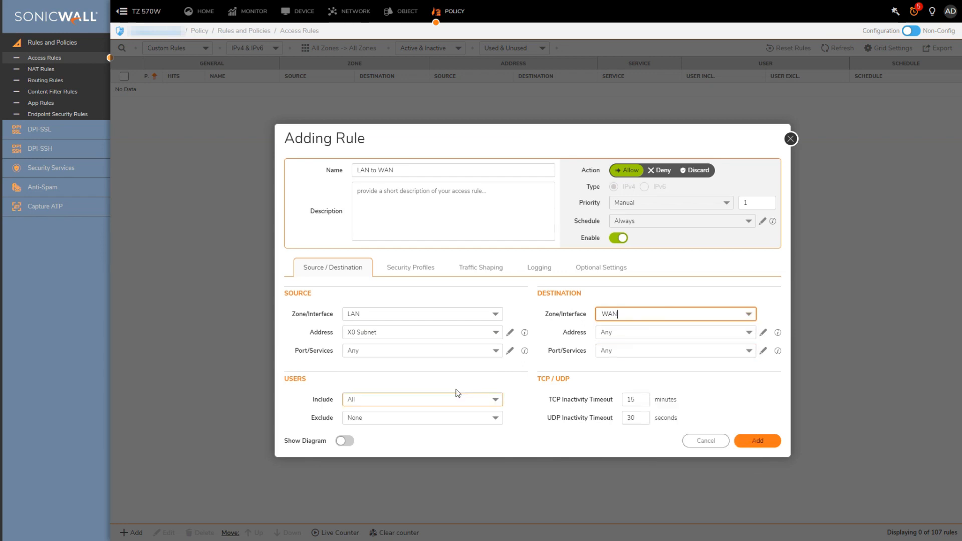
{"action": "left_click", "coordinate": [620, 290]}
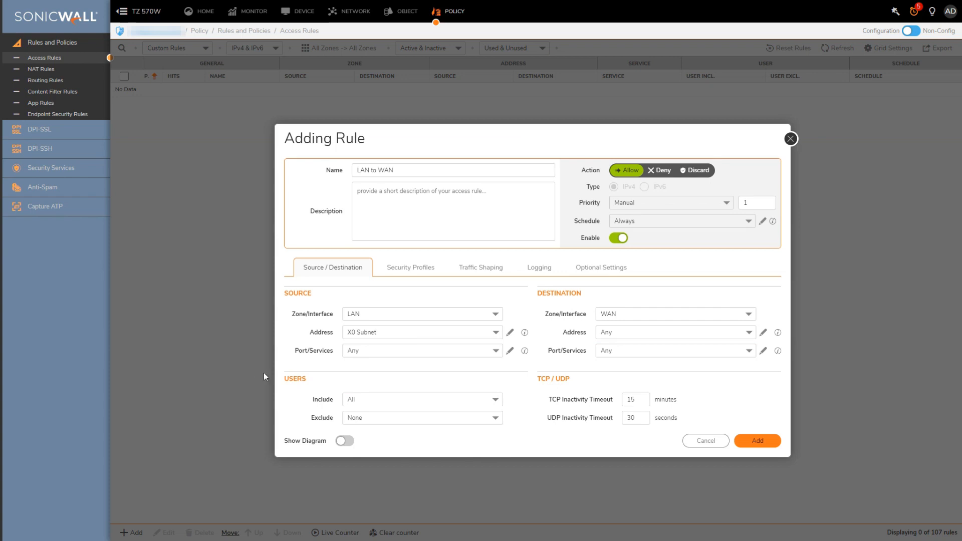
{"action": "left_click", "coordinate": [447, 399]}
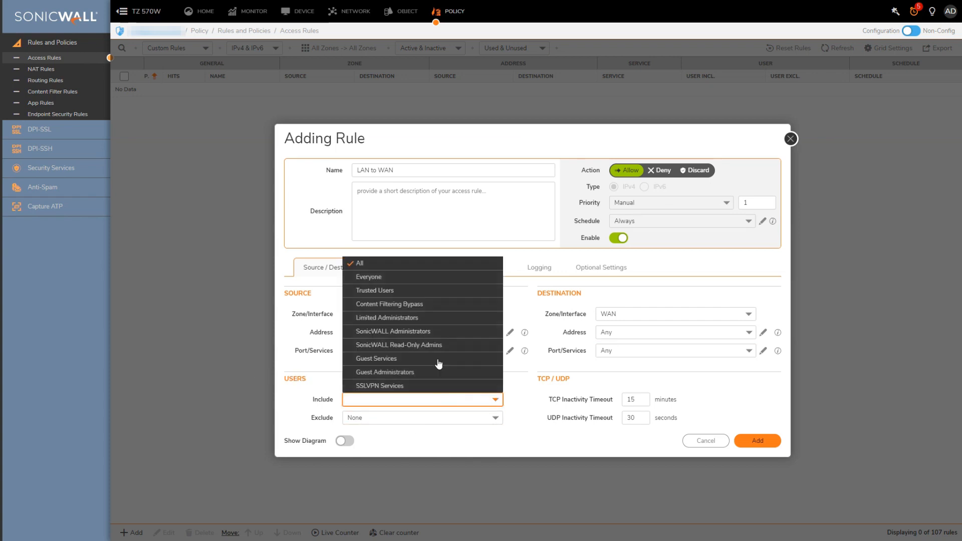
{"action": "left_click", "coordinate": [299, 403]}
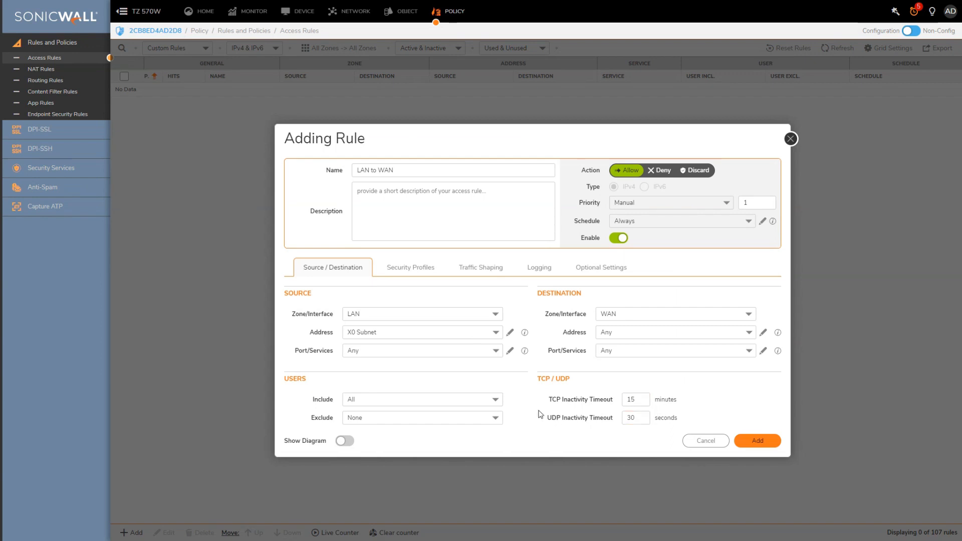
Disable Client DPI-SSL and Server DPI-SSL in the rule's security profiles.
{"action": "left_click", "coordinate": [416, 271]}
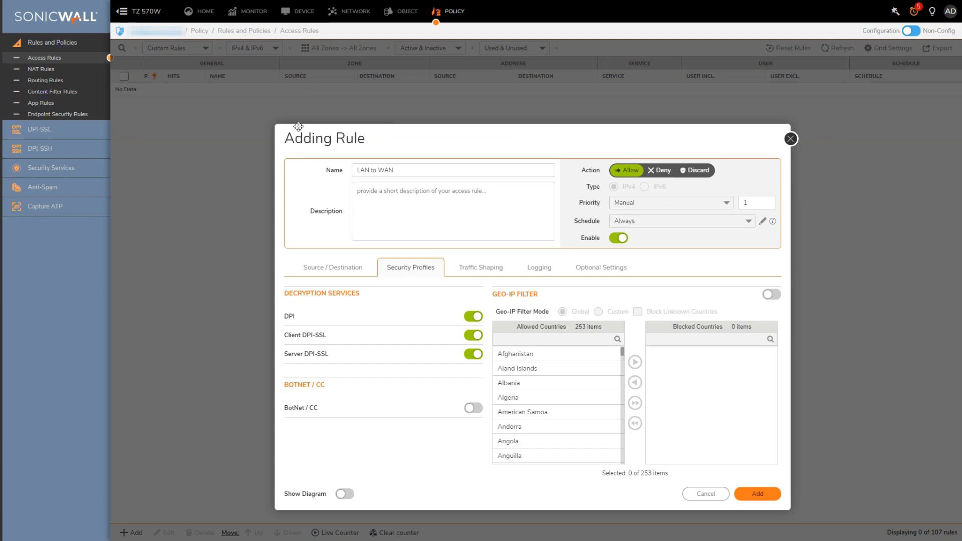
{"action": "left_click", "coordinate": [65, 169]}
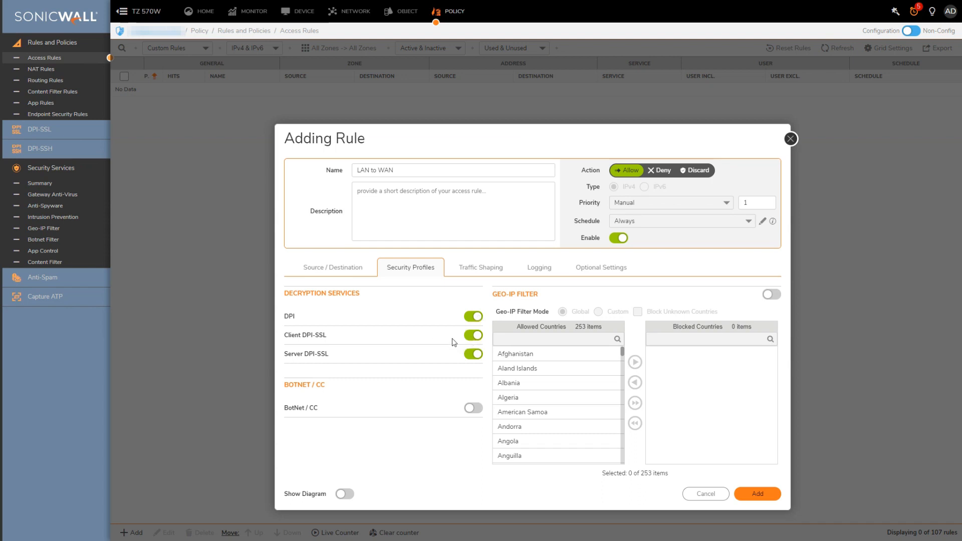
{"action": "left_click", "coordinate": [473, 338]}
{"action": "left_click", "coordinate": [476, 354]}
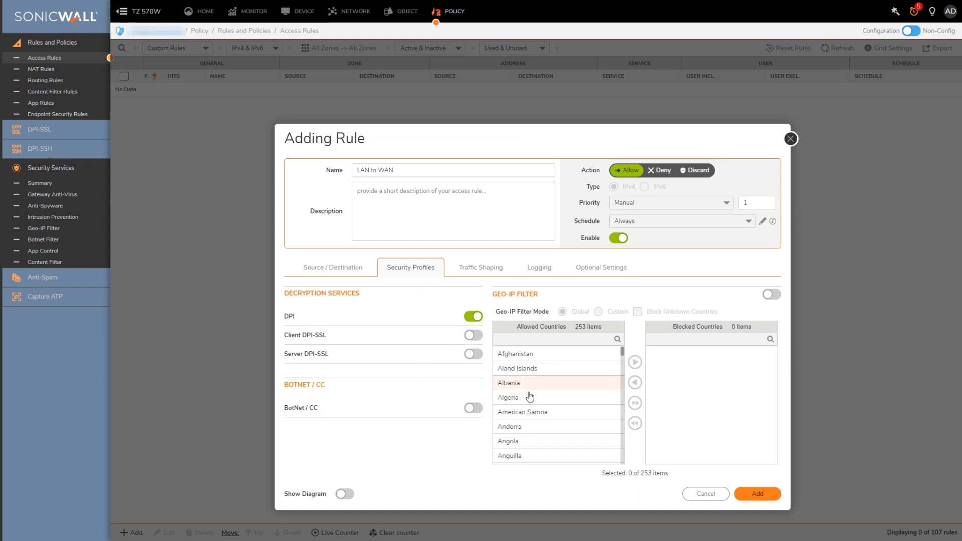
Enable BotNet / CC and the Geo-IP filter in the rule's security profiles, and set the Geo-IP filter mode to Custom.
{"action": "left_click", "coordinate": [471, 407]}
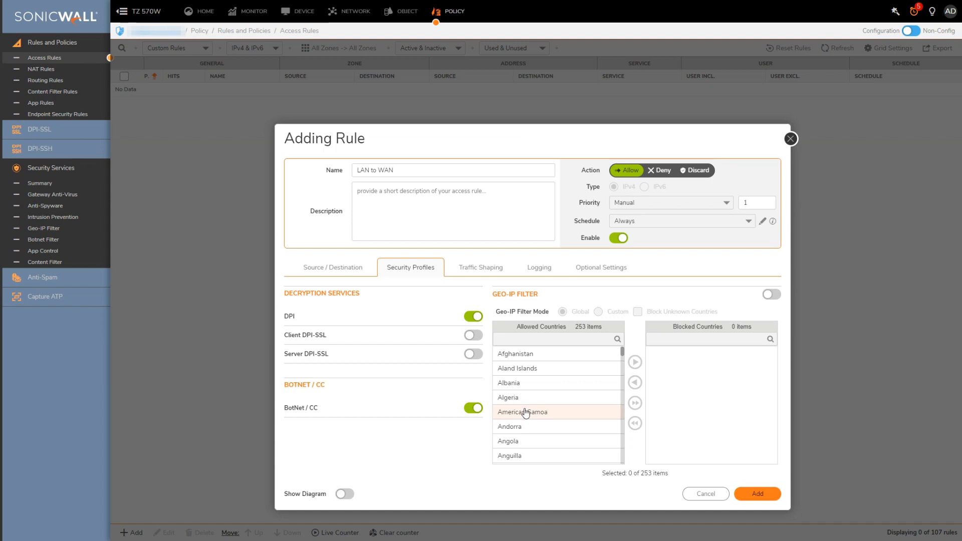
{"action": "left_click", "coordinate": [767, 295]}
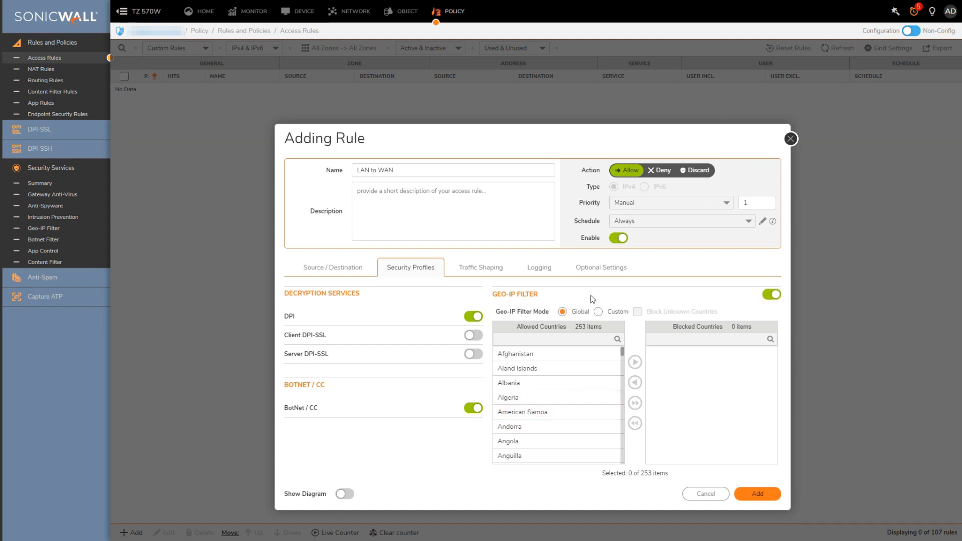
{"action": "left_click", "coordinate": [598, 312]}
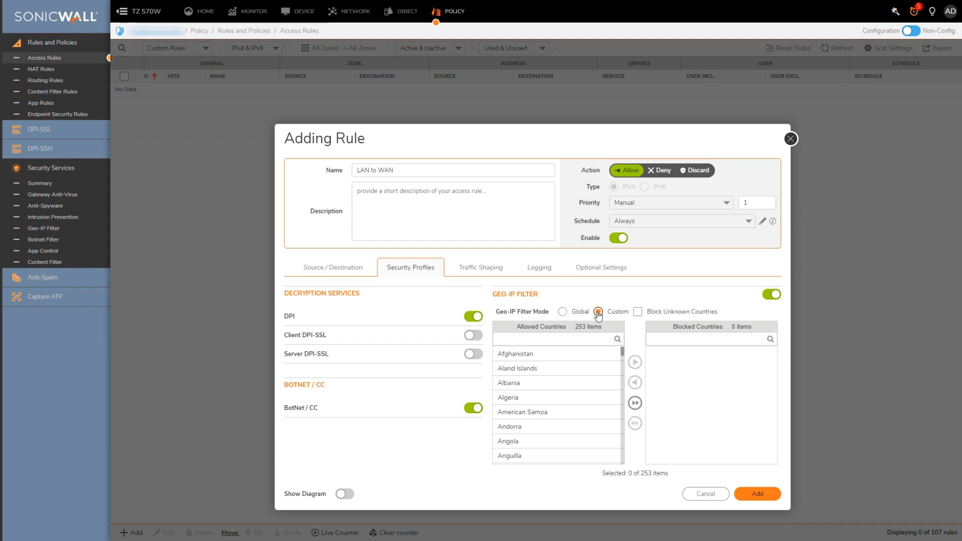
{"action": "left_click", "coordinate": [562, 312]}
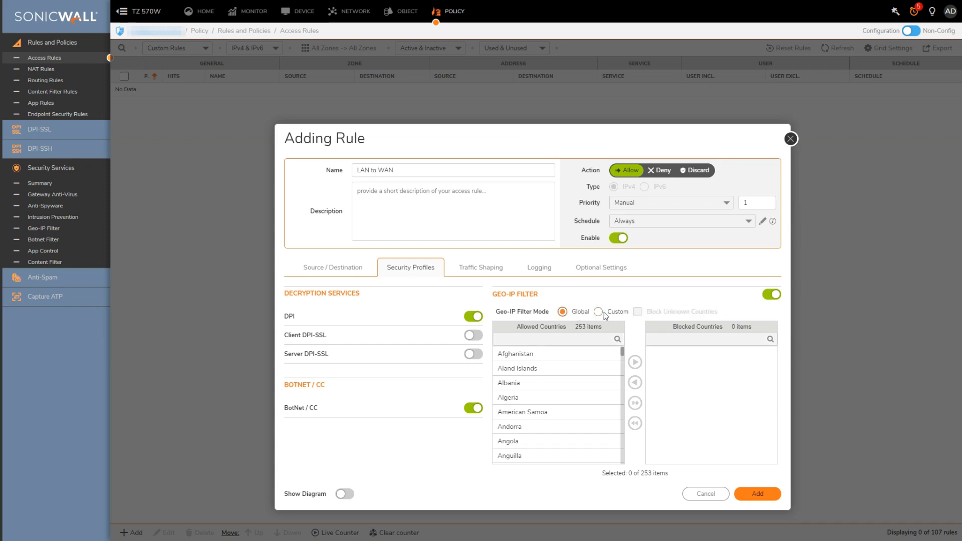
{"action": "left_click", "coordinate": [598, 312]}
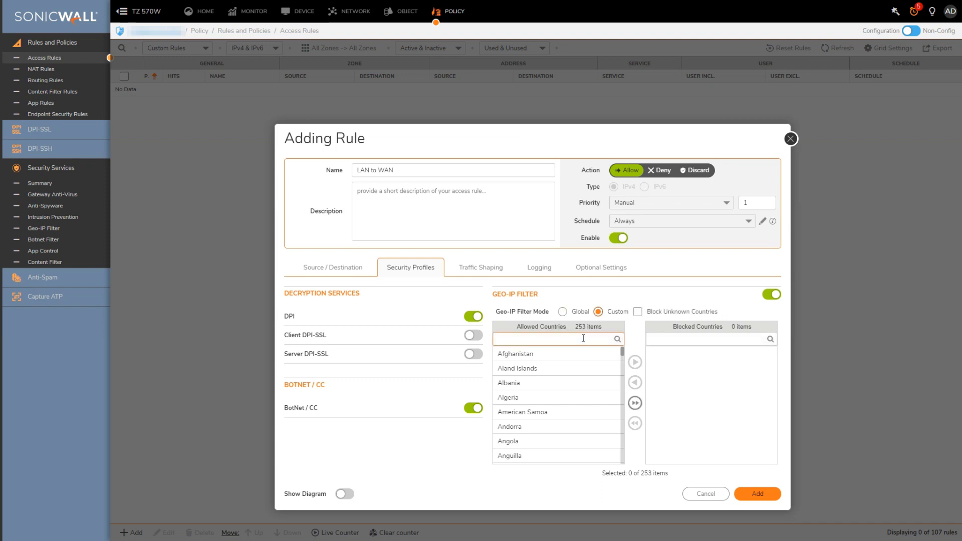
Find the Russian Federation among the Geo-IP filter's allowed countries and move it to the blocked countries.
{"action": "left_click", "coordinate": [582, 337]}
{"action": "type", "text": "C"}
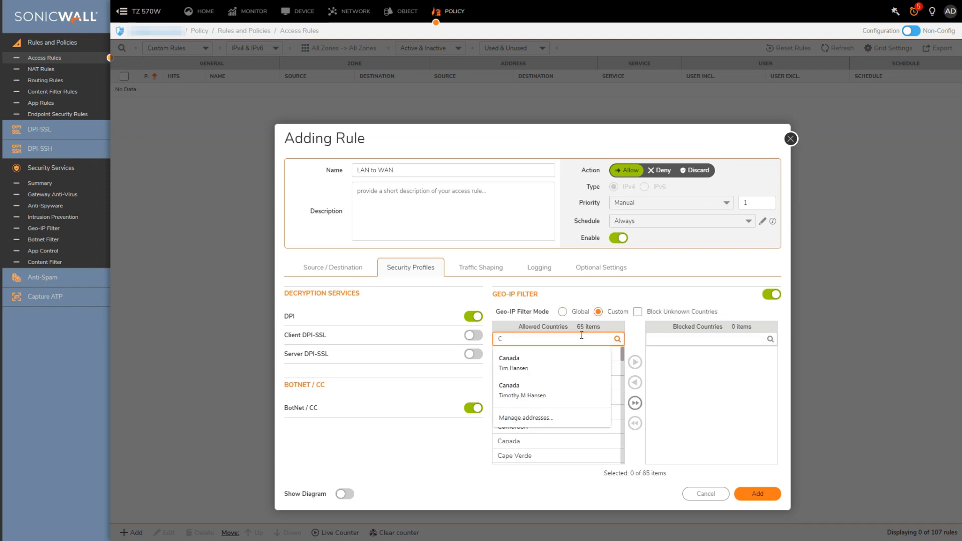
{"action": "key", "text": "BackSpace"}
{"action": "type", "text": "Russi"}
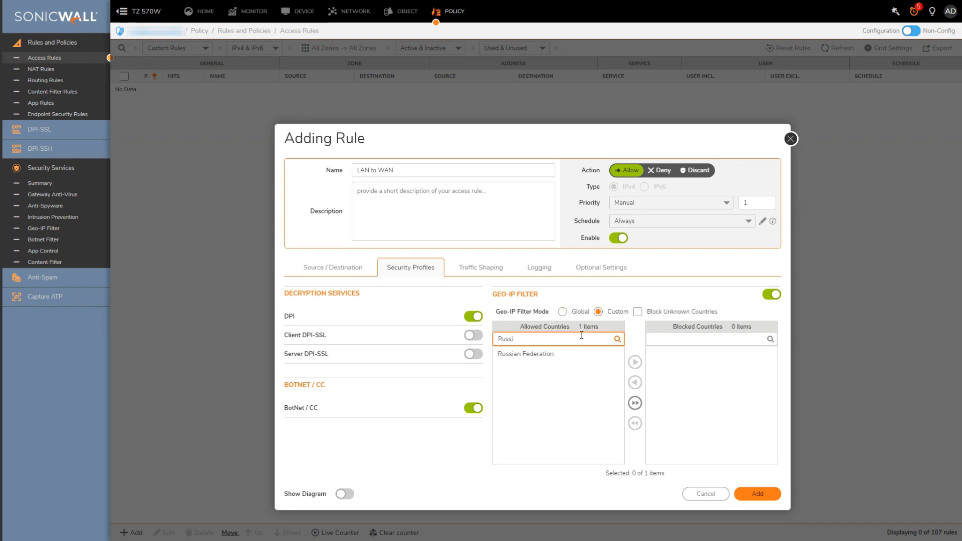
{"action": "left_click", "coordinate": [557, 355]}
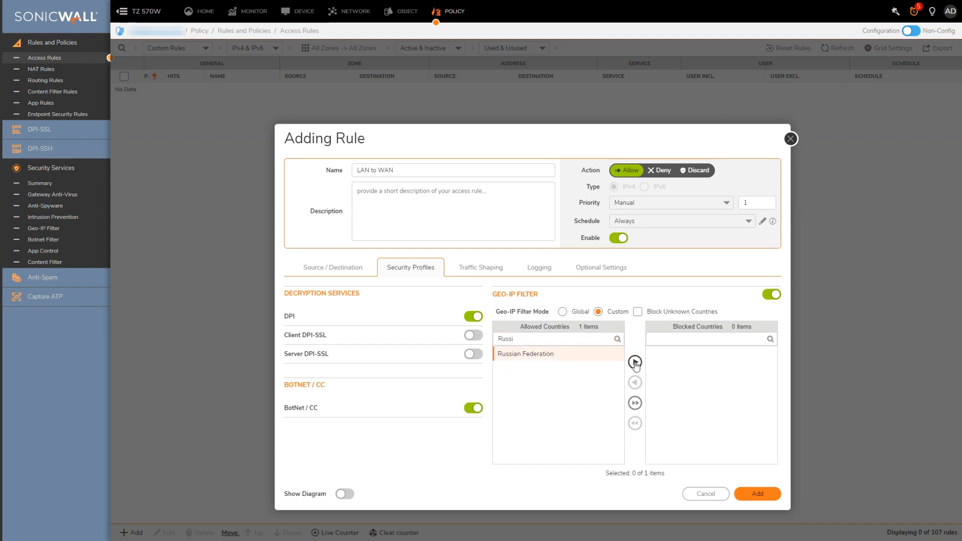
{"action": "left_click", "coordinate": [635, 363]}
Add China to the Geo-IP filter's blocked countries.
{"action": "double_click", "coordinate": [570, 339]}
{"action": "type", "text": "China"}
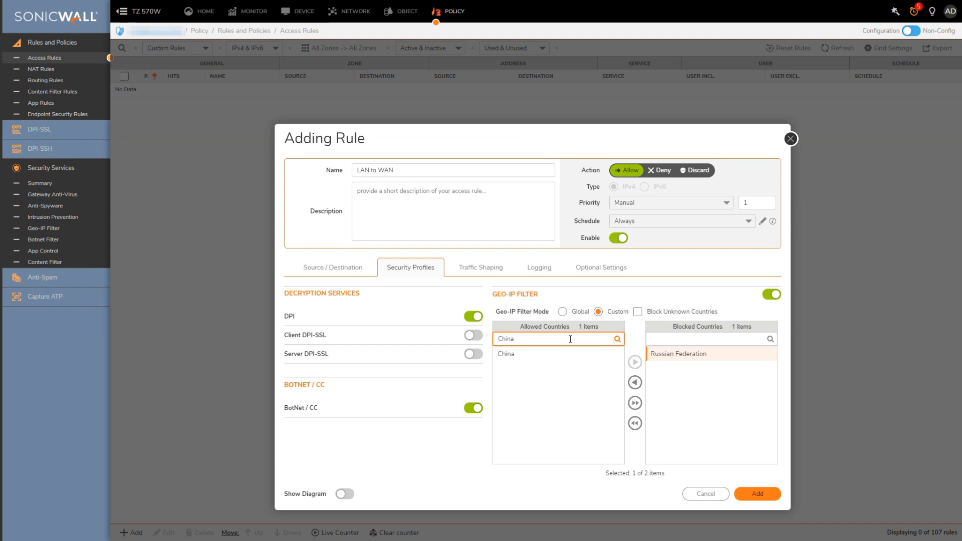
{"action": "left_click", "coordinate": [599, 356]}
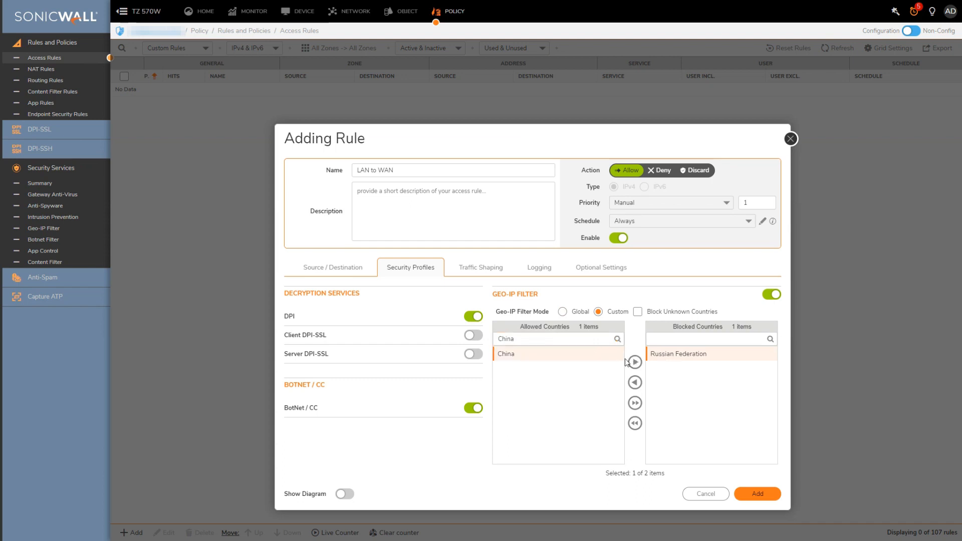
{"action": "left_click", "coordinate": [636, 362]}
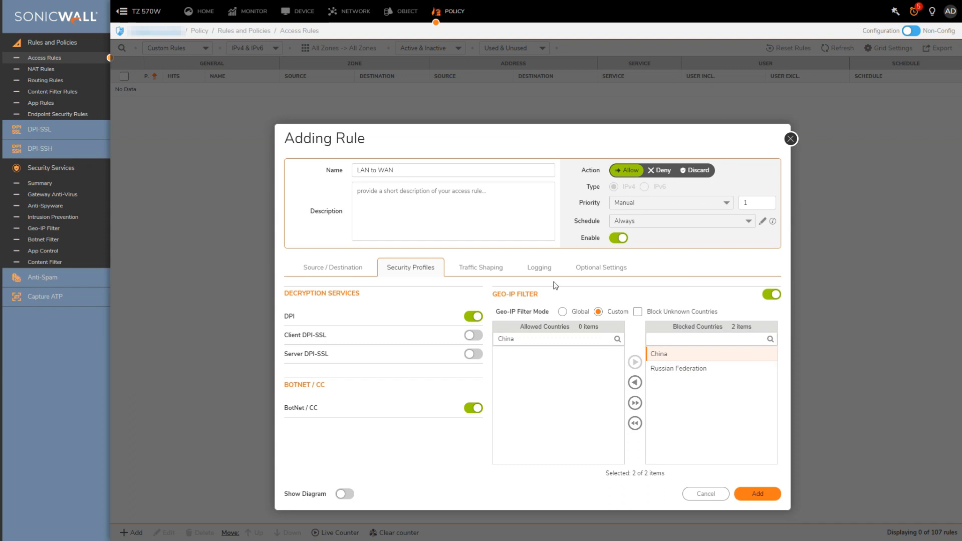
Enable Flow Reporting in the rule's logging settings and add the rule after reviewing its traffic shaping and optional settings.
{"action": "left_click", "coordinate": [479, 273]}
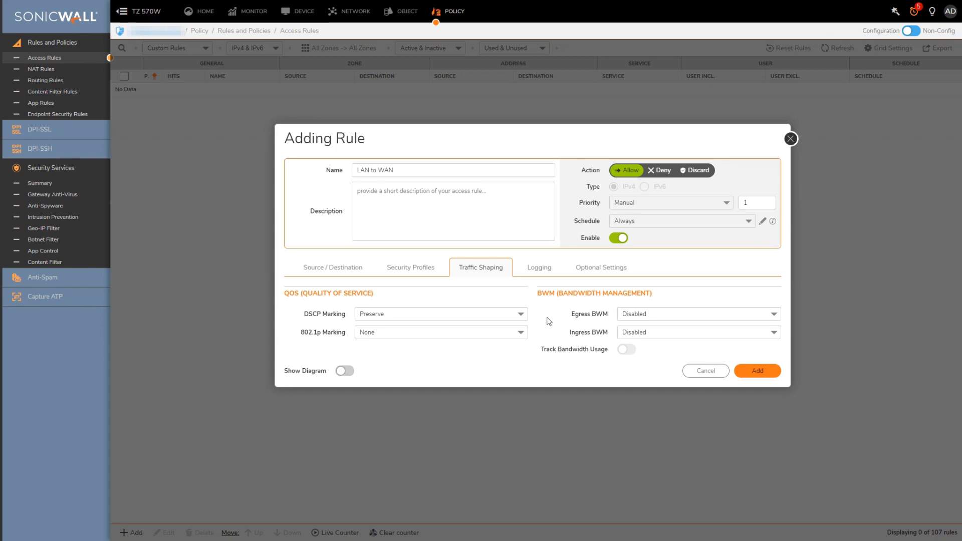
{"action": "left_click", "coordinate": [544, 269]}
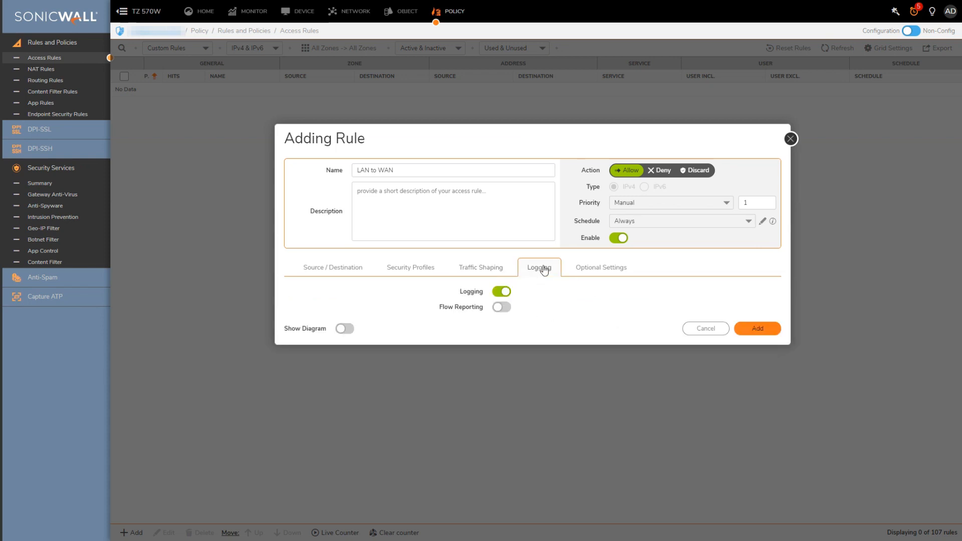
{"action": "left_click", "coordinate": [499, 307]}
{"action": "left_click", "coordinate": [609, 269]}
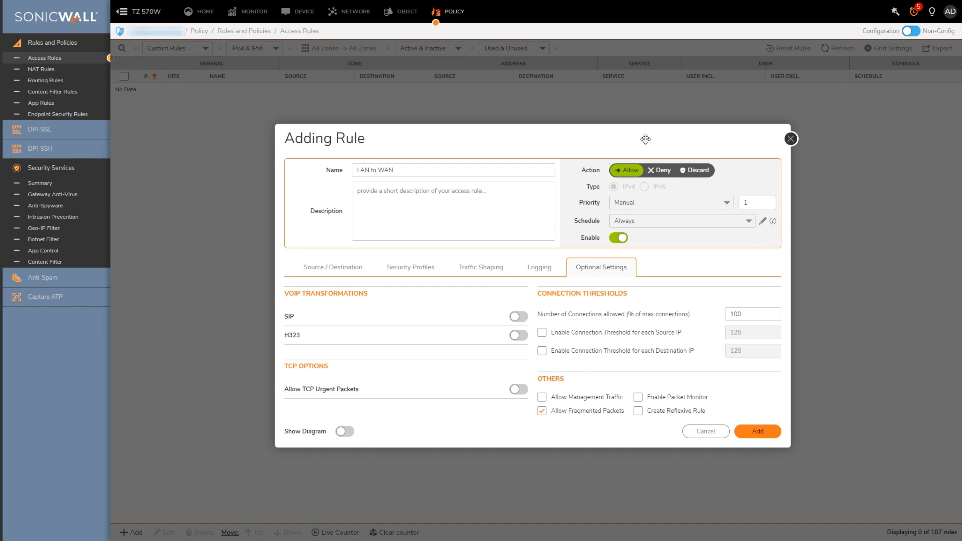
{"action": "left_click", "coordinate": [445, 224]}
{"action": "left_click", "coordinate": [762, 433]}
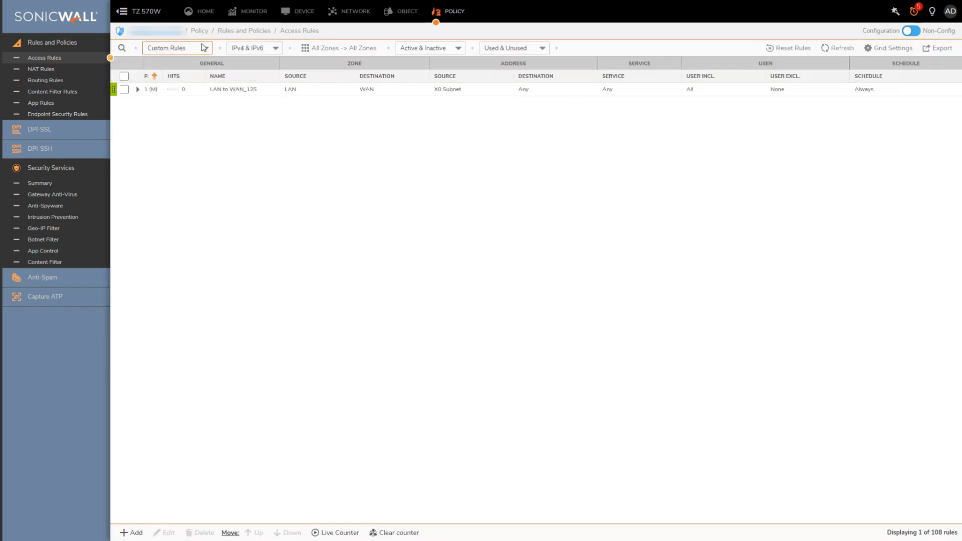
{"action": "left_click", "coordinate": [199, 48]}
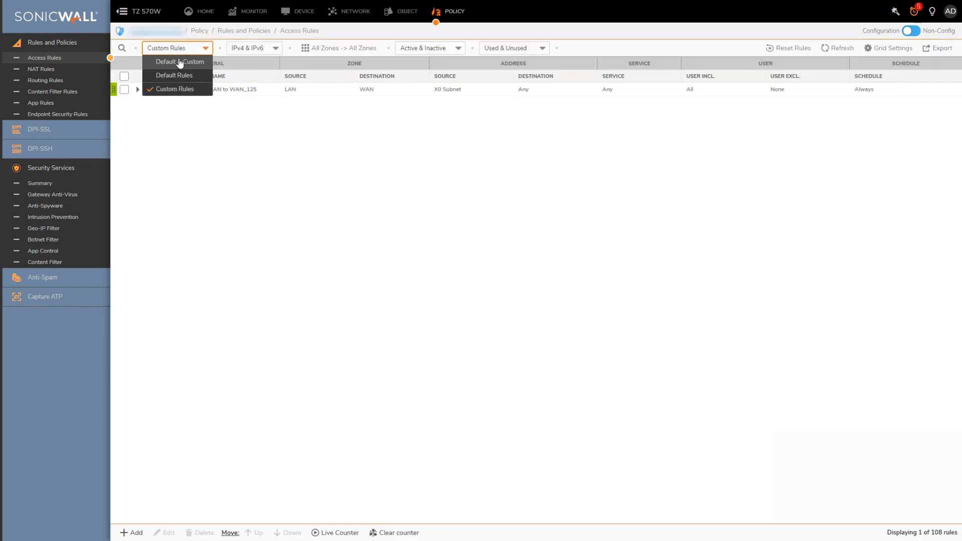
{"action": "left_click", "coordinate": [251, 151]}
{"action": "left_click", "coordinate": [272, 48]}
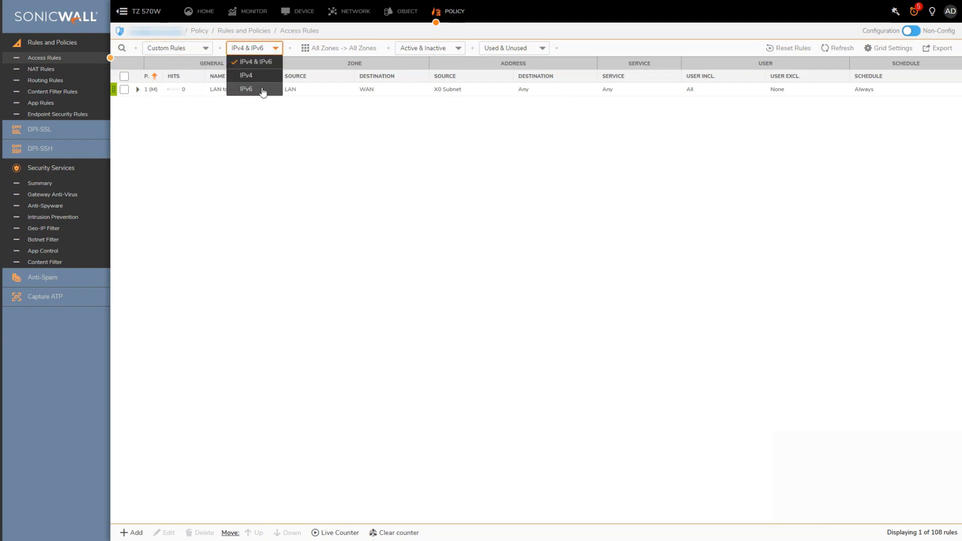
{"action": "left_click", "coordinate": [269, 120]}
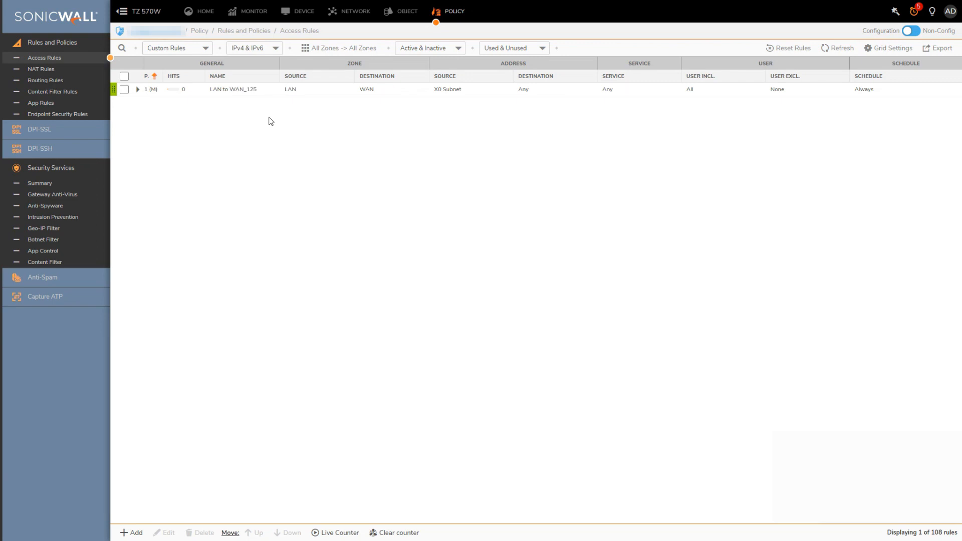
Filter the access rules by zone to show only those from LAN to WAN.
{"action": "left_click", "coordinate": [308, 48]}
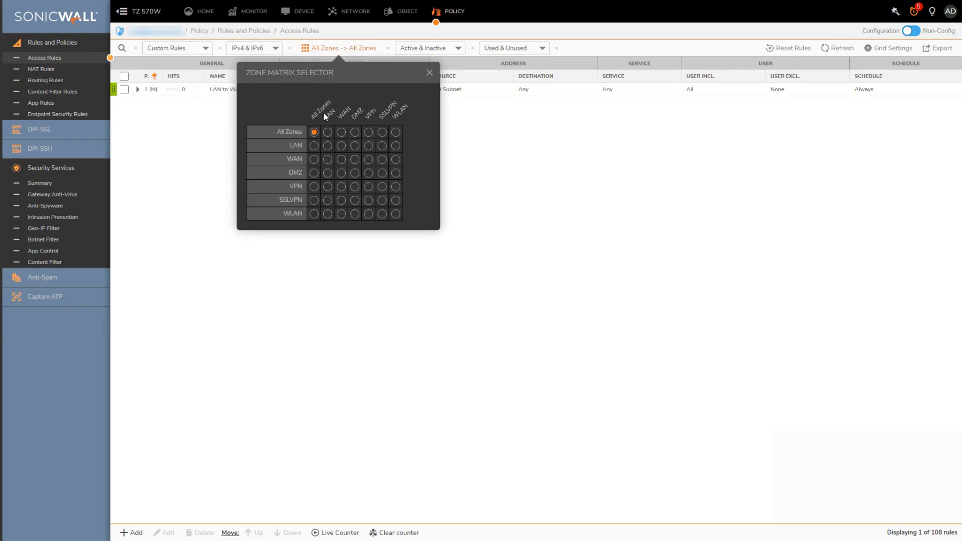
{"action": "left_click", "coordinate": [314, 146]}
{"action": "left_click", "coordinate": [318, 47]}
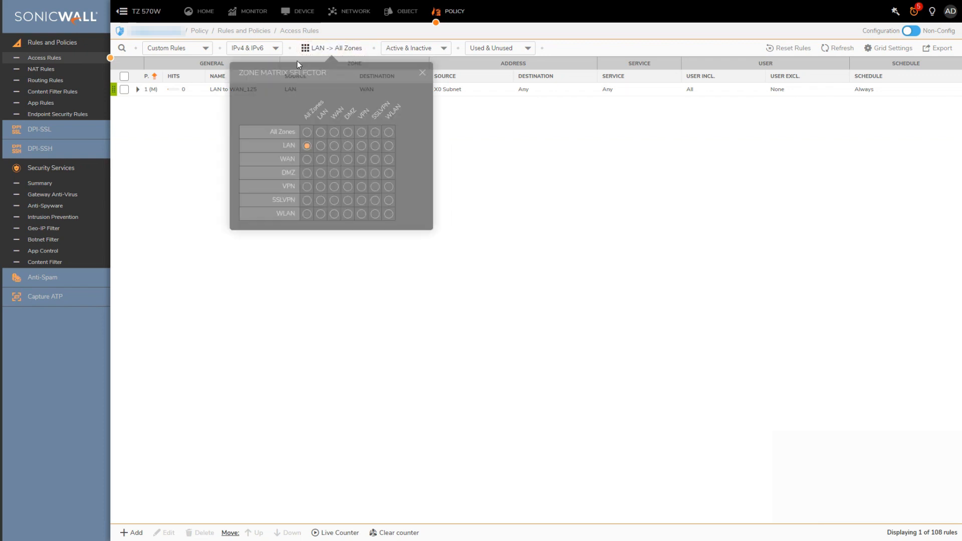
{"action": "left_click", "coordinate": [335, 145]}
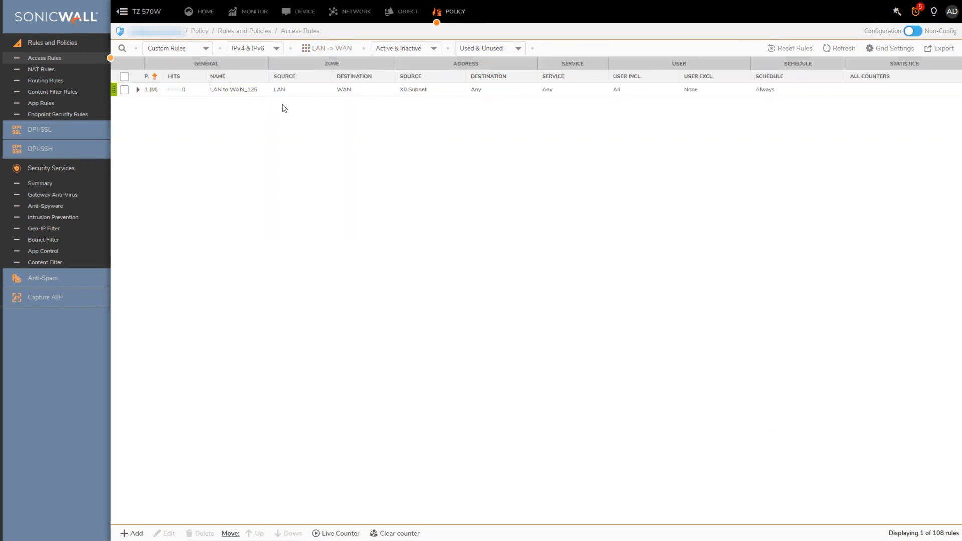
Show only unused rules within the LAN to WAN list and check the new rule's hits.
{"action": "left_click", "coordinate": [395, 48]}
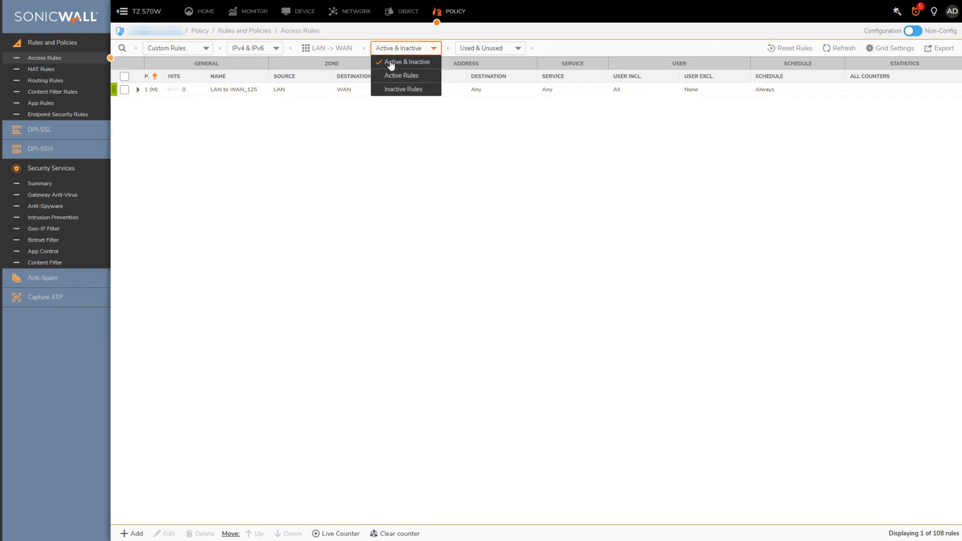
{"action": "left_click", "coordinate": [516, 48]}
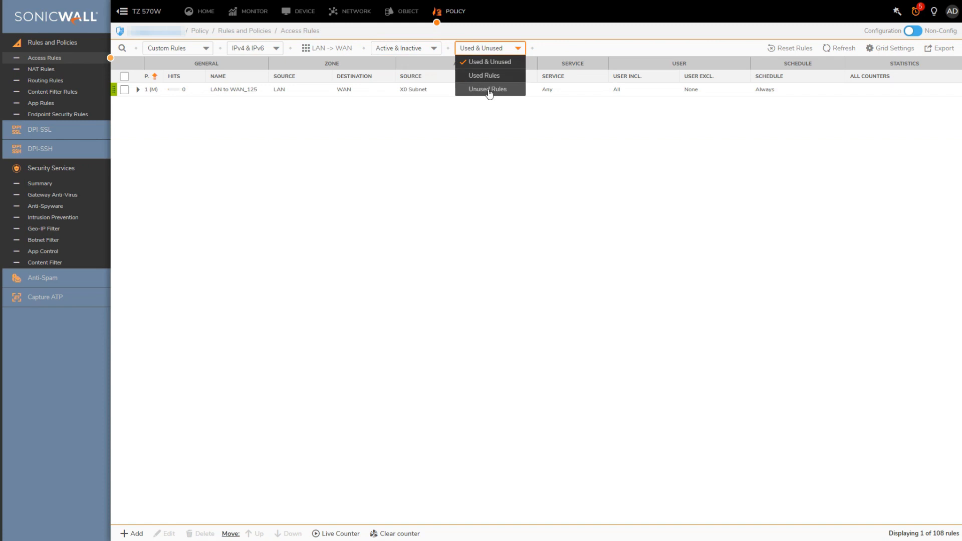
{"action": "left_click", "coordinate": [489, 92]}
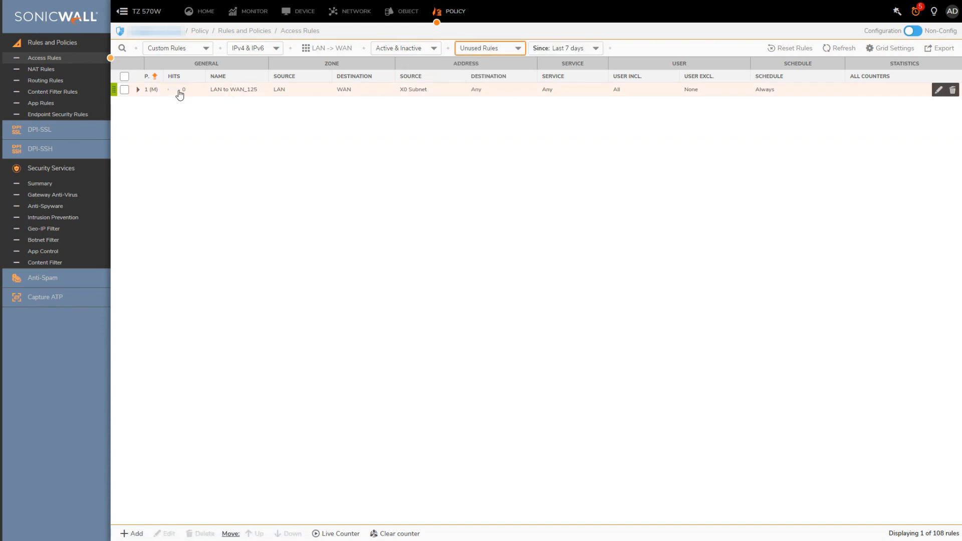
{"action": "mouse_move", "coordinate": [179, 94]}
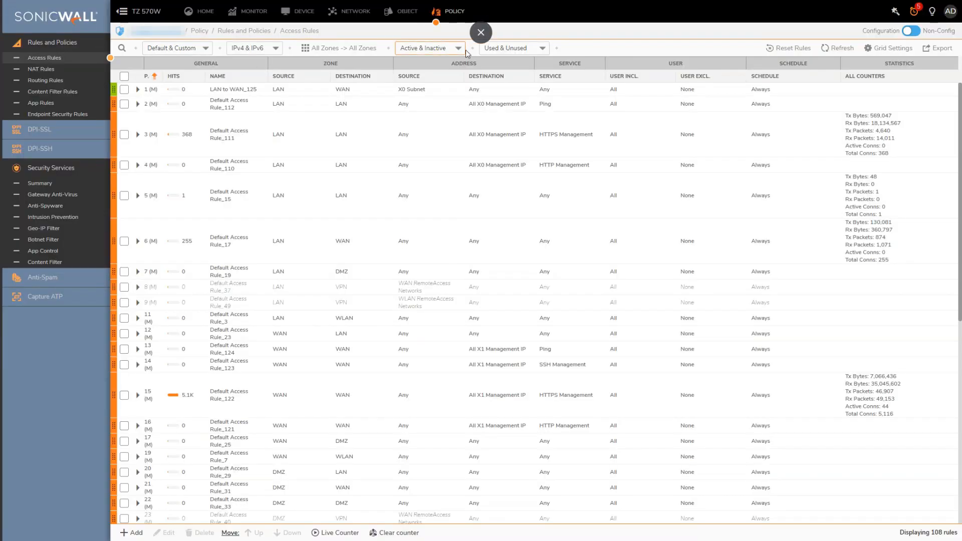
Filter the default and custom access rules across all zones to those unused in the last 7 days.
{"action": "left_click", "coordinate": [493, 49]}
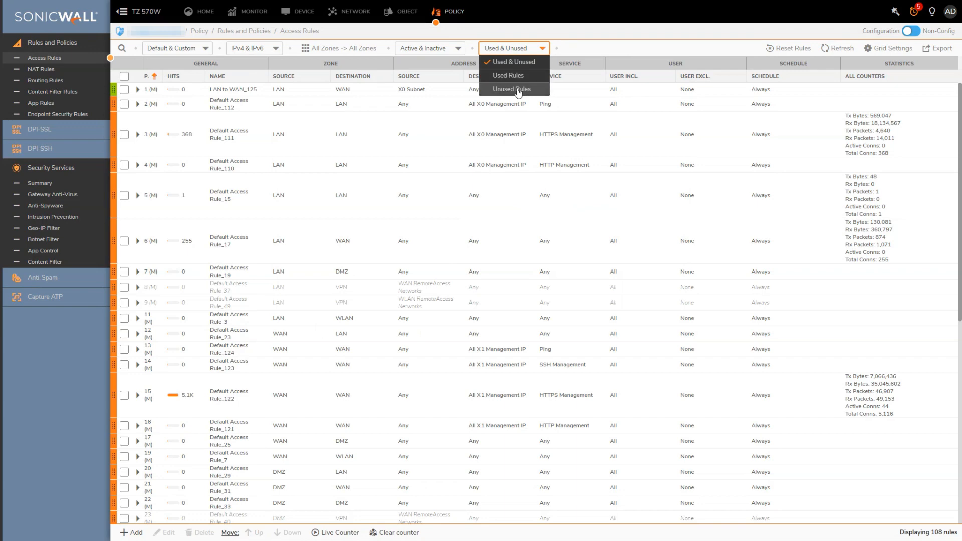
{"action": "left_click", "coordinate": [514, 89]}
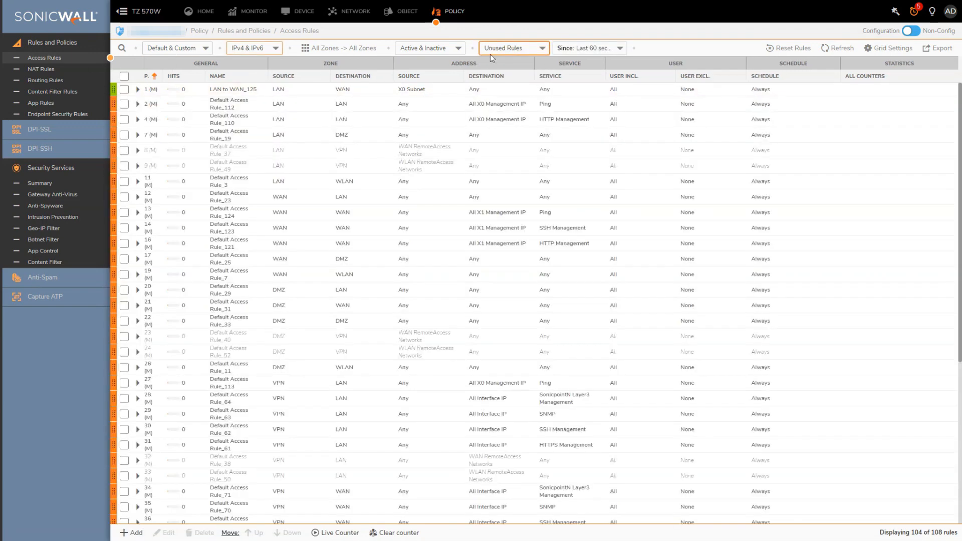
{"action": "left_click", "coordinate": [598, 47]}
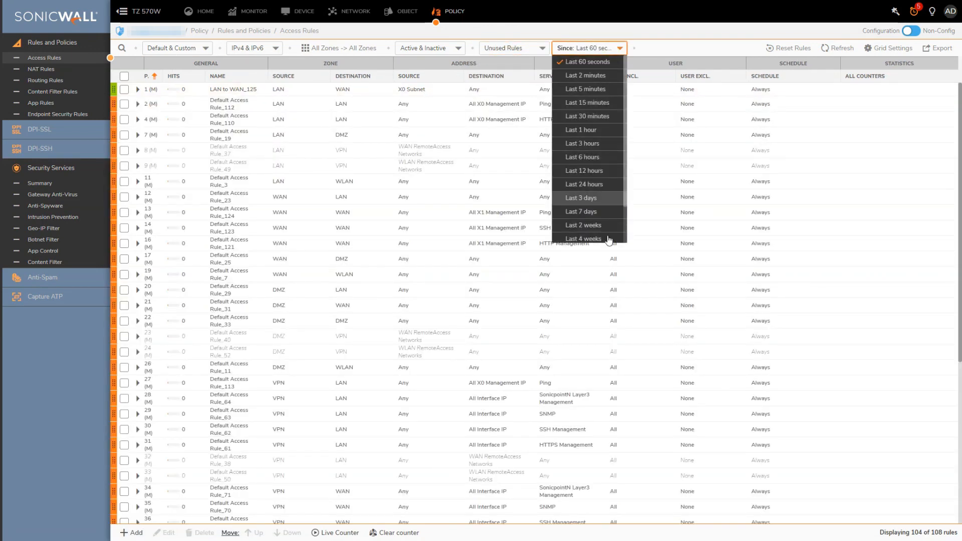
{"action": "left_click", "coordinate": [582, 213]}
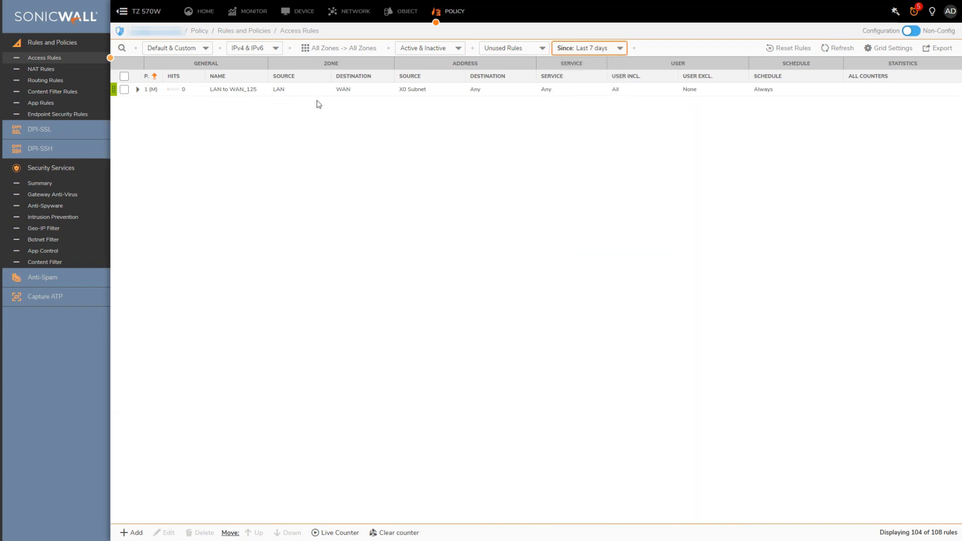
Limit the unused rules to custom rules and check the LAN to WAN rule's hit count and usage.
{"action": "left_click", "coordinate": [193, 49]}
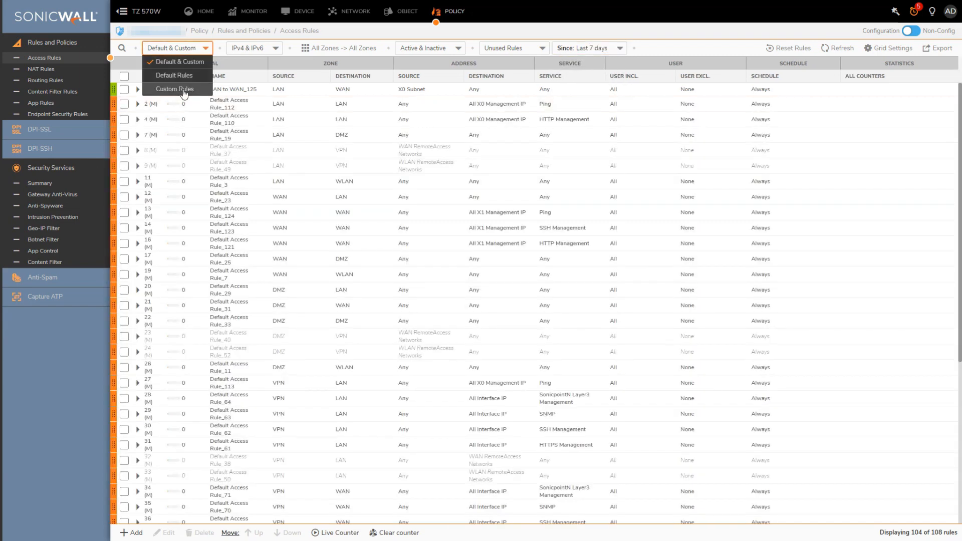
{"action": "left_click", "coordinate": [183, 92]}
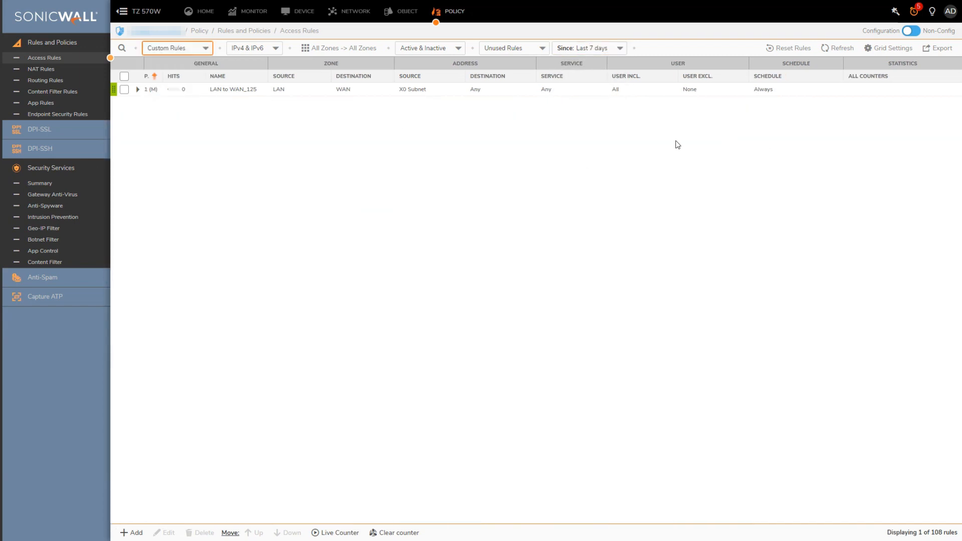
{"action": "mouse_move", "coordinate": [183, 91]}
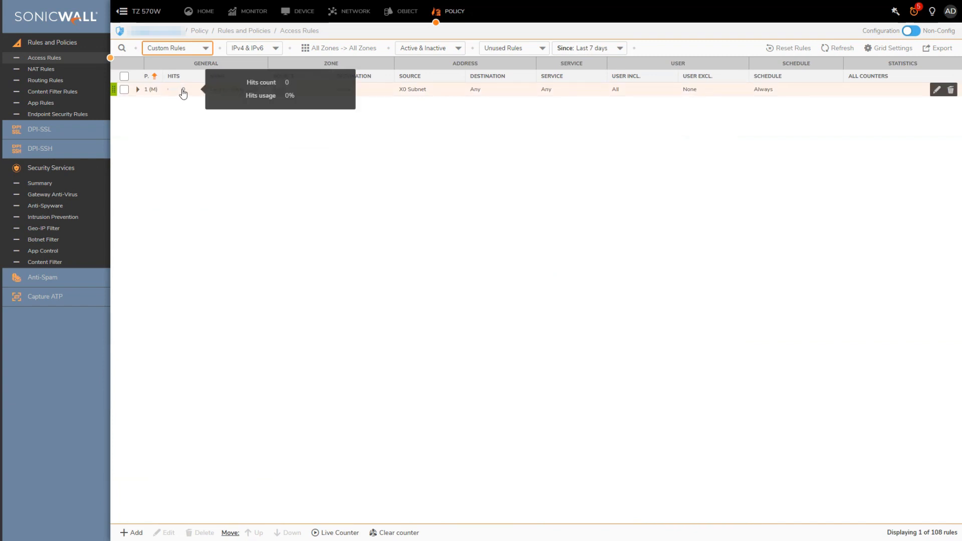